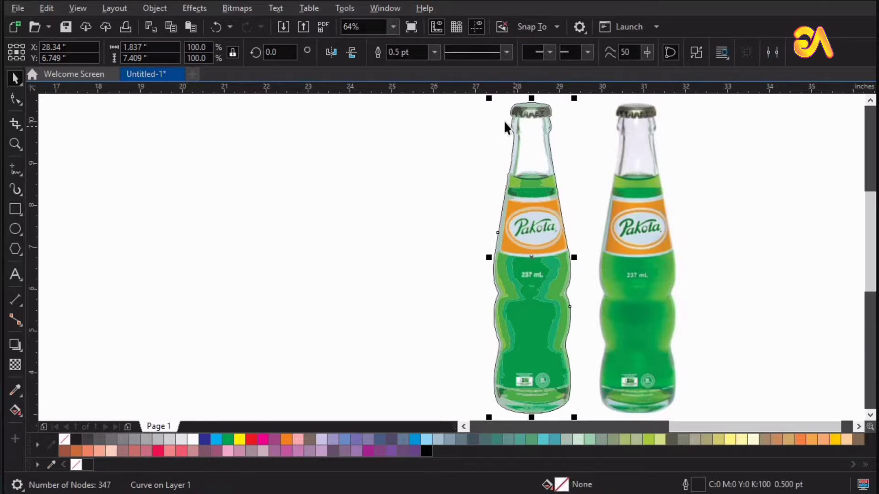
Move the bottle outline curve about 3.5 in to the left of the traced bottle and fill it black.
drag(511, 132, 366, 132)
drag(77, 442, 414, 300)
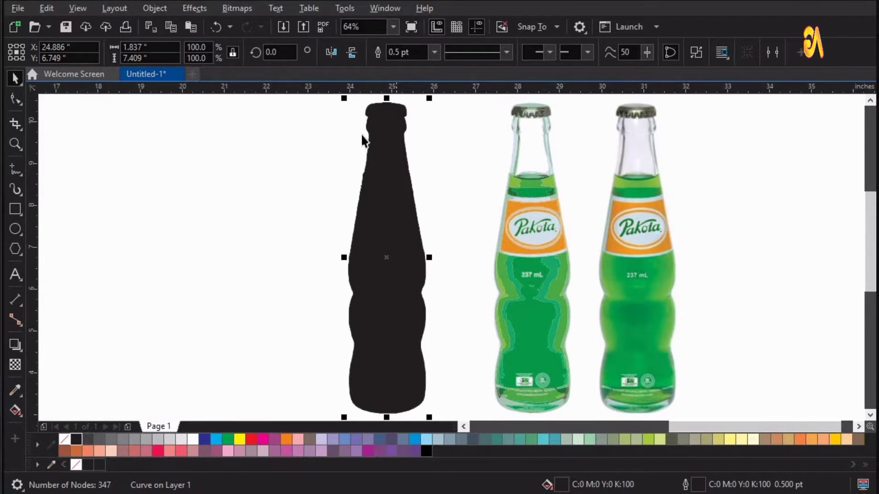
Delete all the coloured trace pieces of the middle bottle.
click(531, 232)
scroll(538, 234, down, 2)
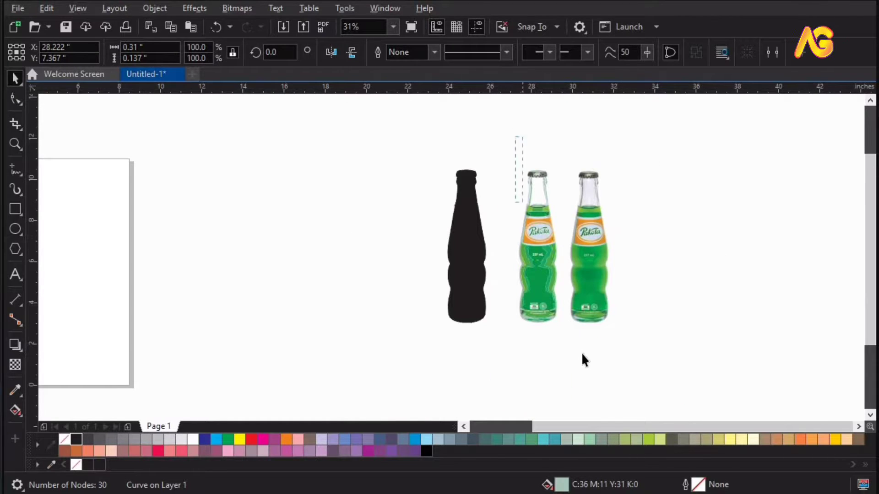
drag(582, 353, 647, 367)
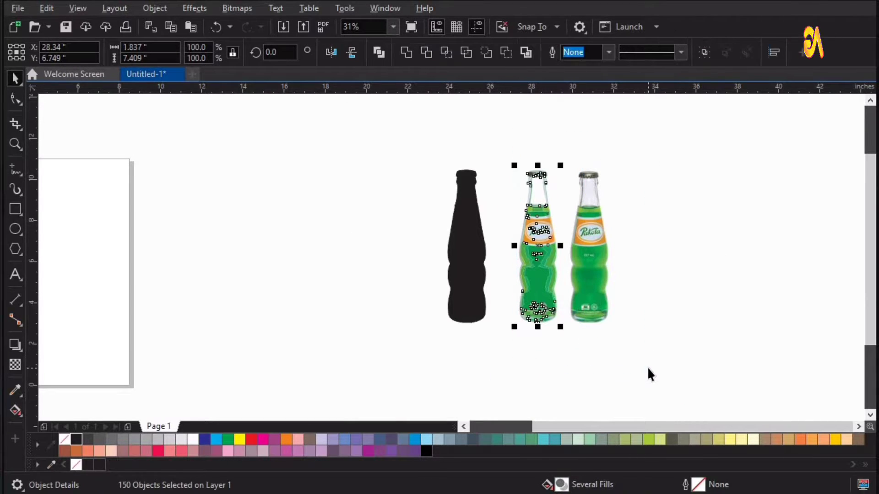
key(Delete)
click(597, 270)
key(Delete)
key(ctrl+z)
key(F2)
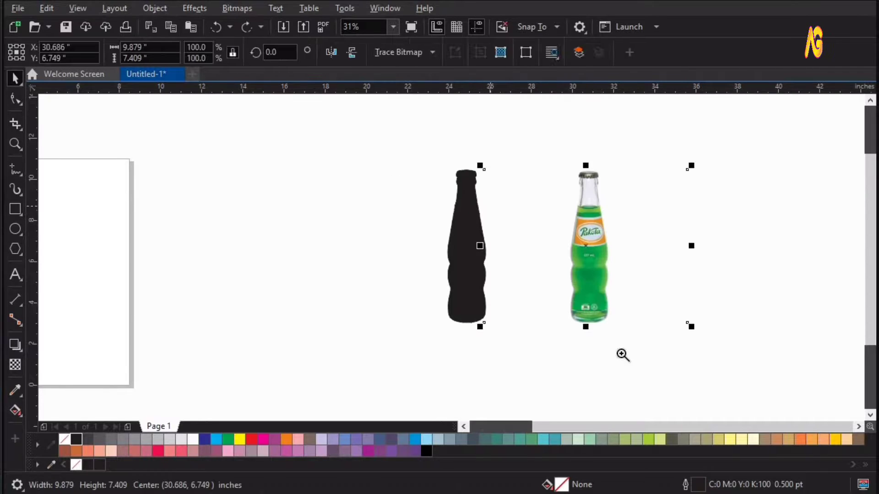
drag(335, 132, 702, 379)
drag(537, 142, 537, 142)
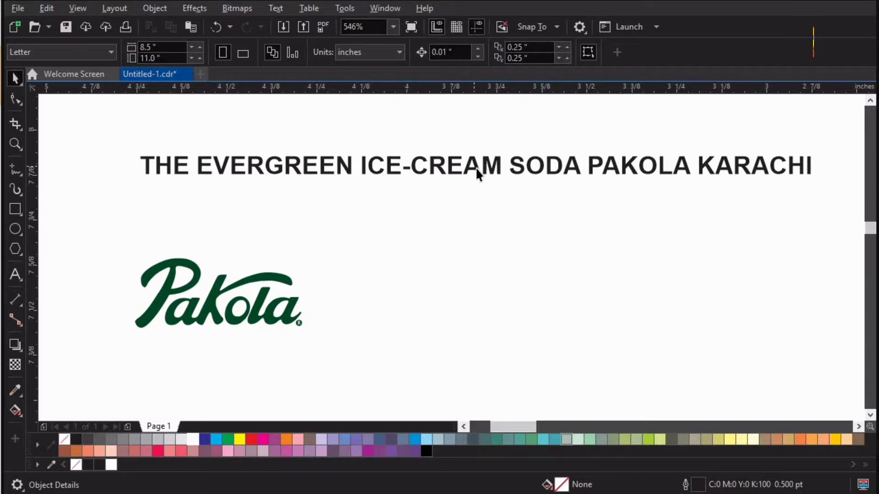
Move the slogan line slightly down towards the logo and set its font to UkrainianAdverGothic.
drag(472, 166, 444, 197)
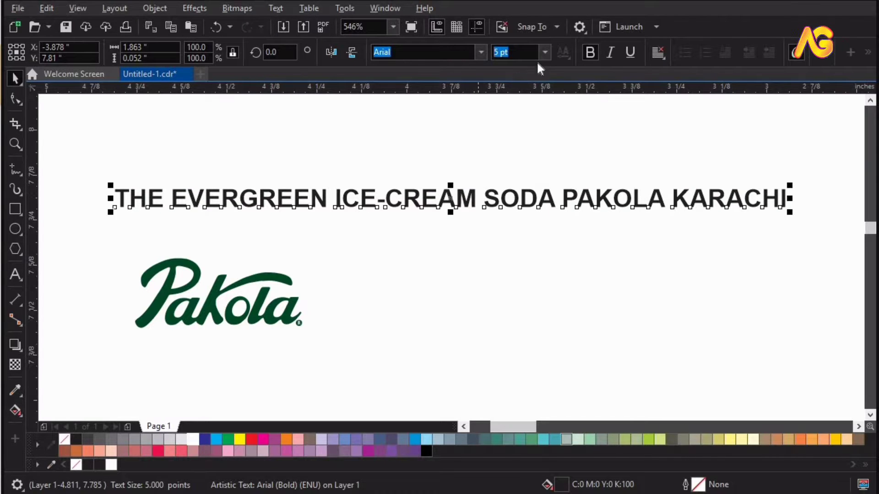
click(590, 54)
click(591, 57)
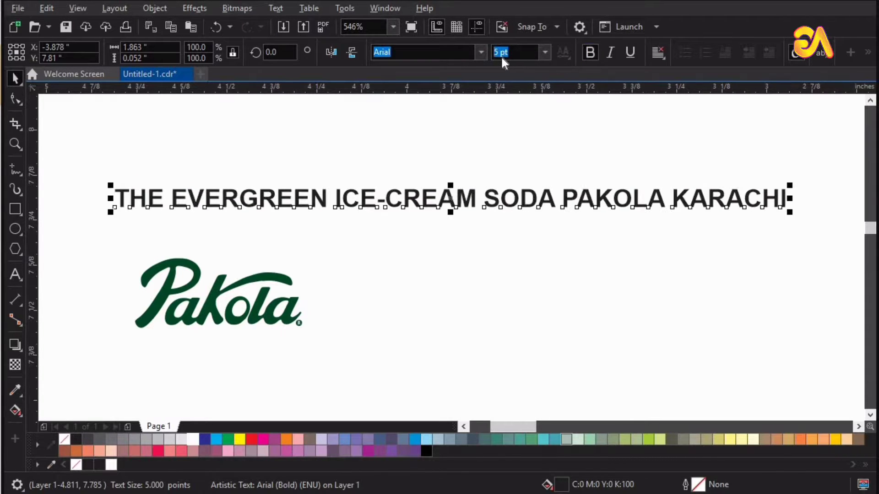
click(482, 53)
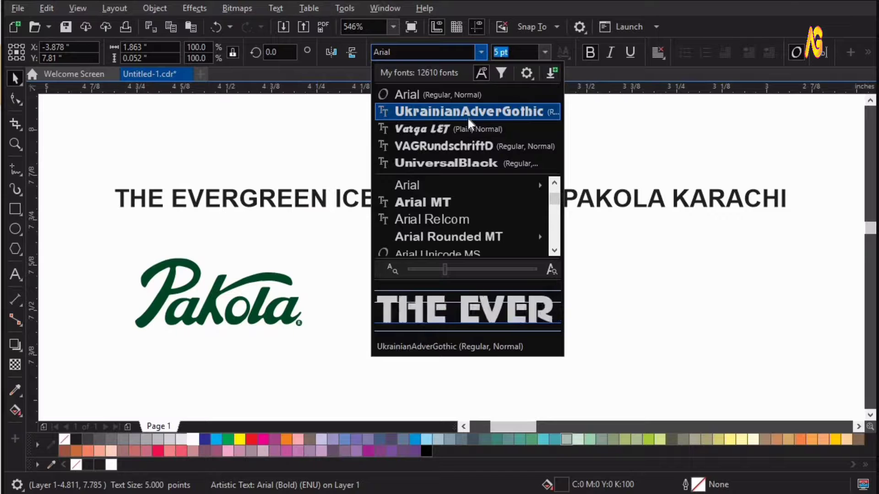
click(469, 120)
click(522, 281)
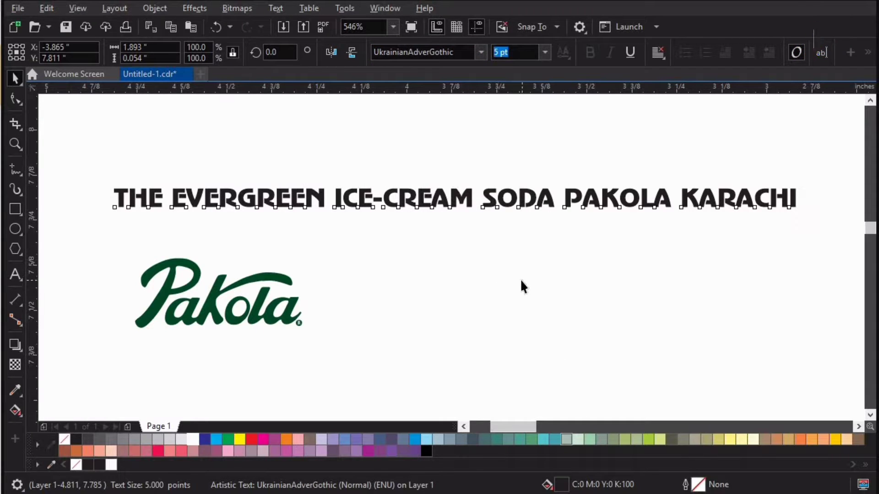
Break the slogan's artistic text apart into separate words.
click(509, 204)
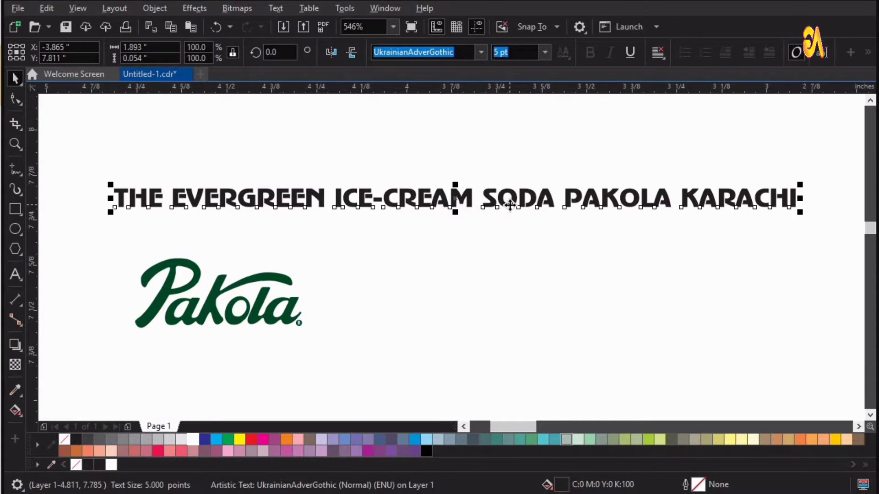
right_click(511, 211)
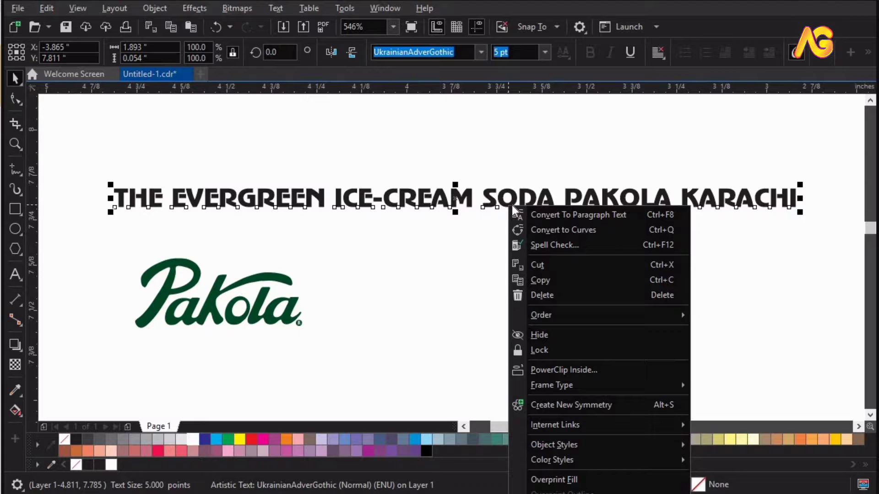
click(169, 49)
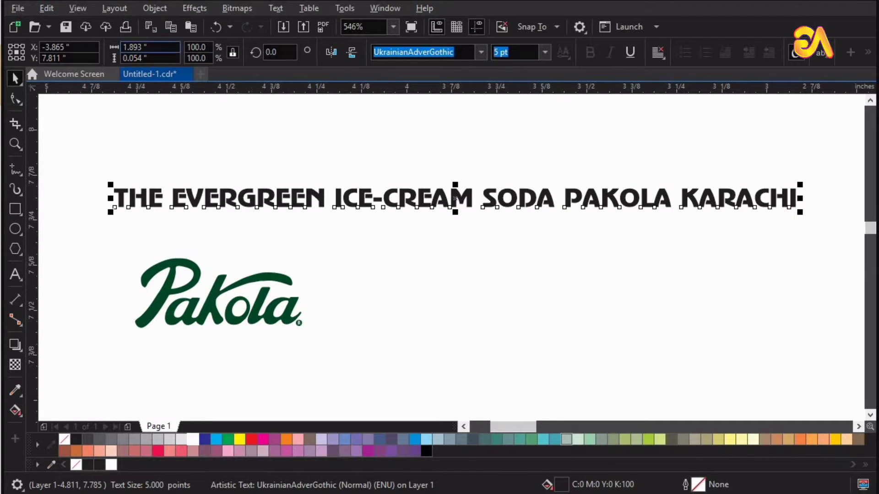
click(152, 10)
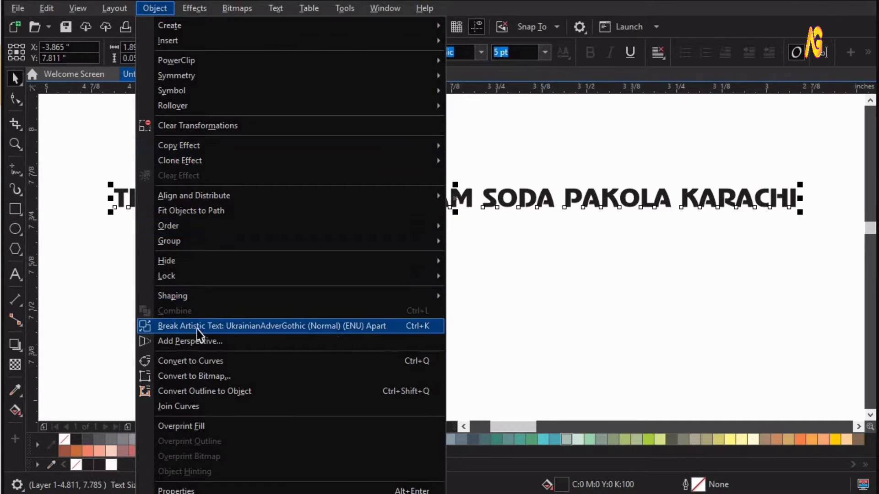
click(197, 326)
click(615, 293)
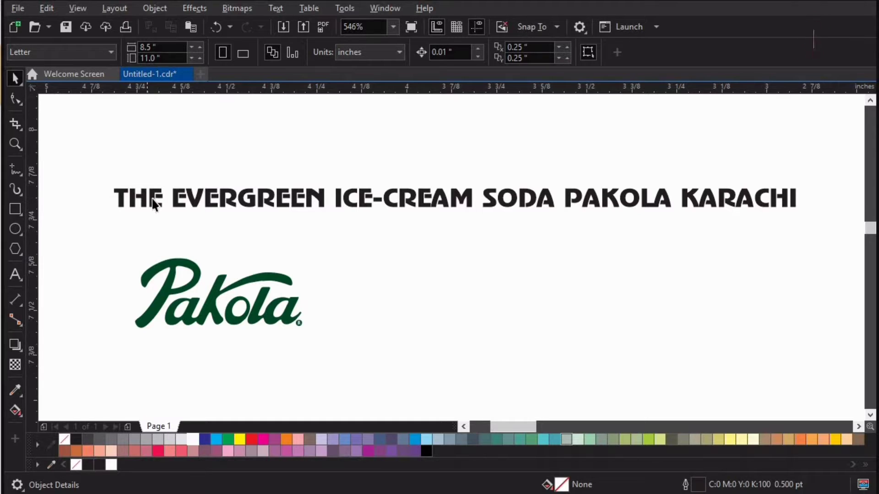
Stack THE, EVERGREEN, ICE-CREAM and SODA above the slightly enlarged Pakola logo, place KARACHI below it, and delete the plain word PAKOLA.
drag(158, 184, 216, 171)
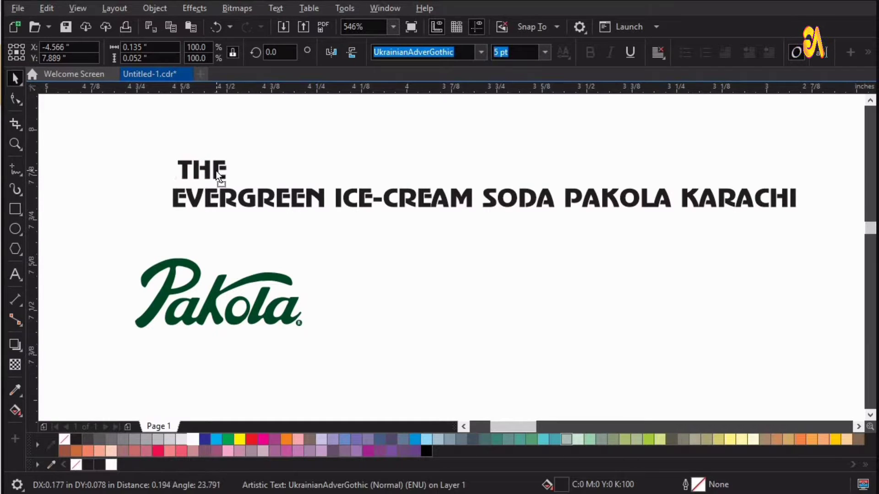
drag(365, 210, 211, 236)
drag(158, 298, 89, 380)
click(526, 200)
drag(332, 261, 251, 253)
drag(235, 355, 319, 288)
drag(763, 199, 280, 367)
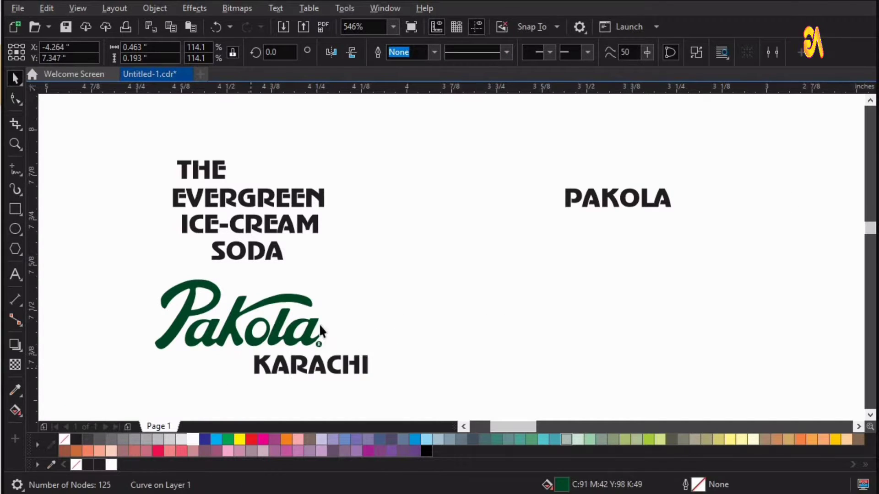
drag(555, 144, 772, 289)
key(Delete)
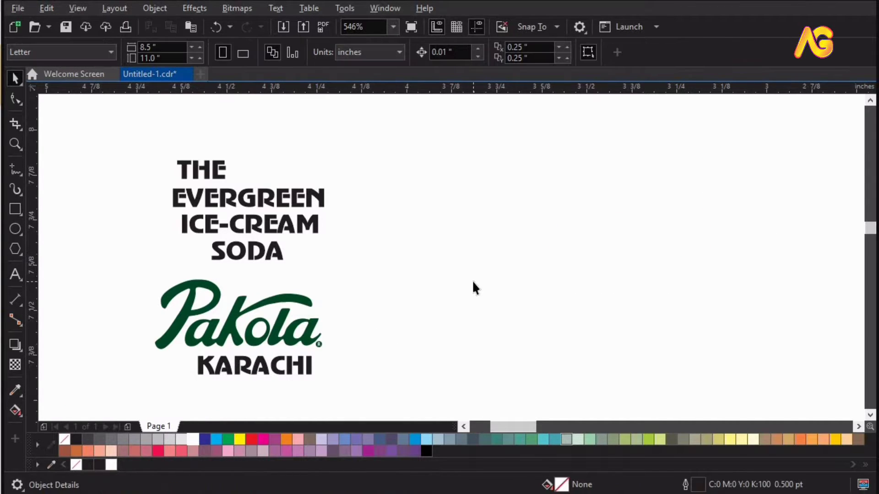
Place the stacked words and logo beside the bottle outline and enlarge them together to about twice their size.
scroll(666, 277, down, 2)
drag(464, 430, 495, 390)
drag(527, 362, 488, 242)
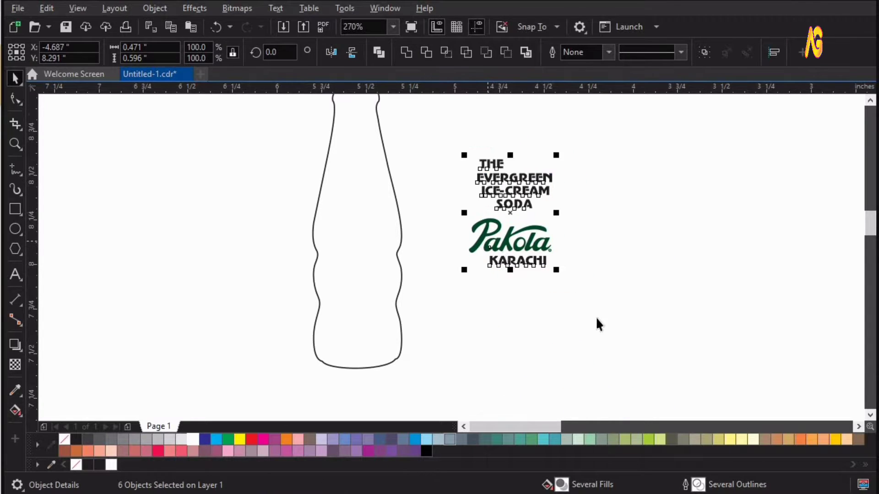
scroll(595, 321, up, 1)
drag(618, 344, 634, 368)
key(z)
key(F4)
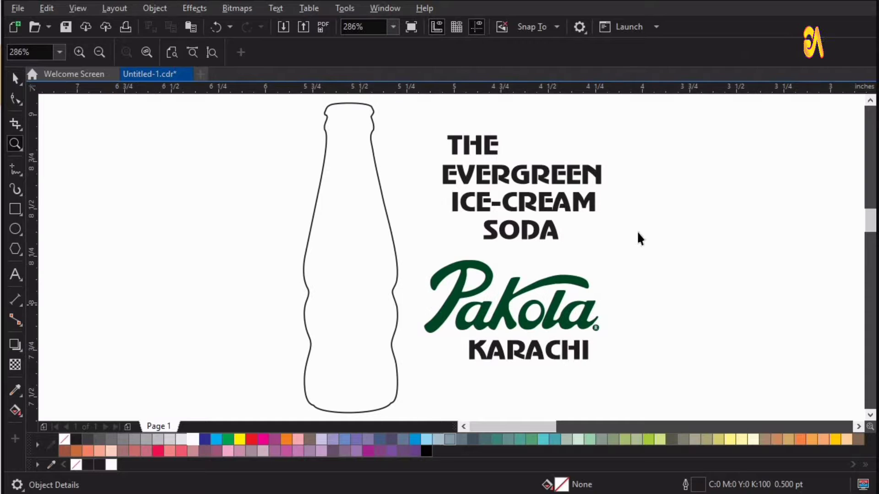
Enlarge the word THE to about 31.4 pt so it roughly spans the width of EVERGREEN.
key(space)
key(z)
drag(357, 249, 743, 81)
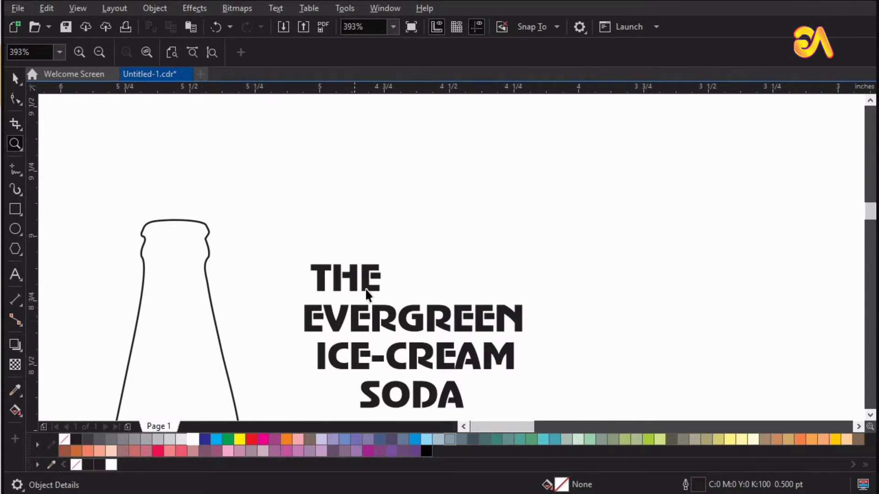
key(space)
click(378, 274)
drag(492, 197, 518, 178)
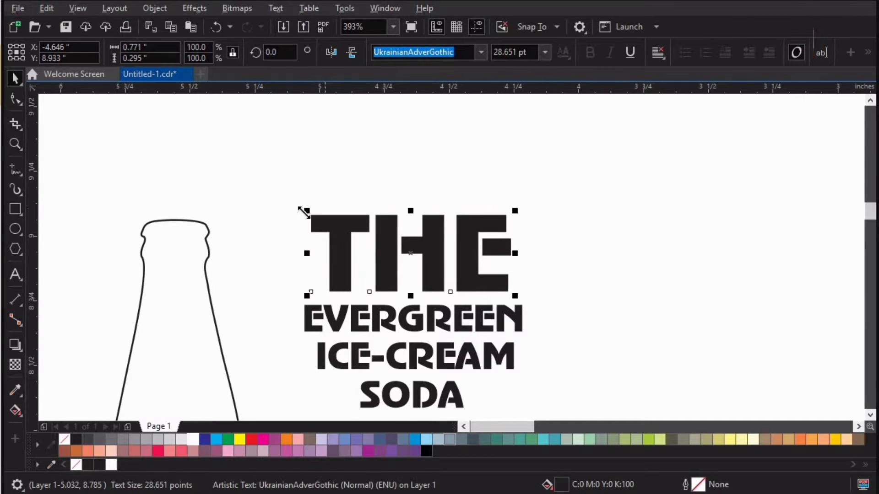
drag(288, 201, 270, 195)
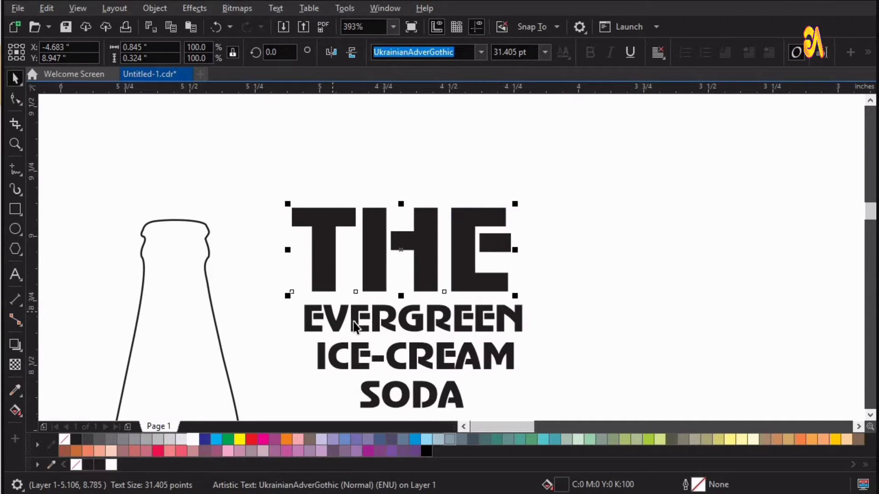
Enlarge the word ICE-CREAM to about 10.7 pt to match the width of EVERGREEN.
shift+click(433, 315)
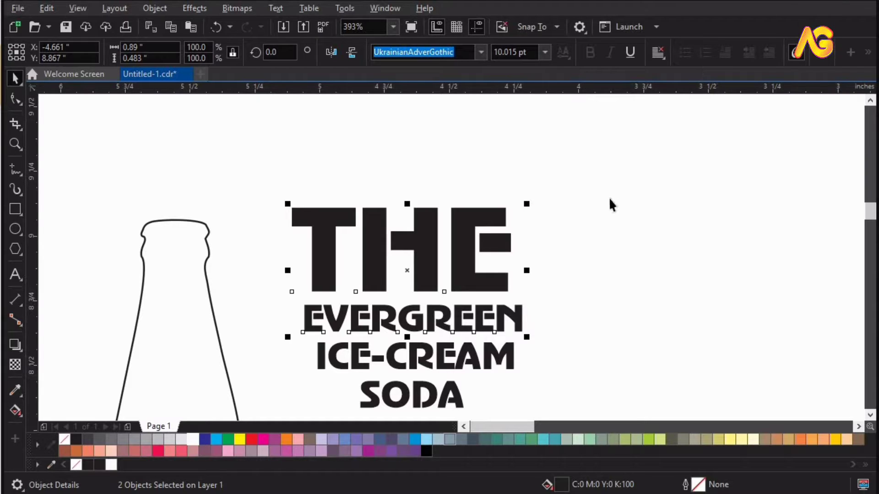
click(509, 366)
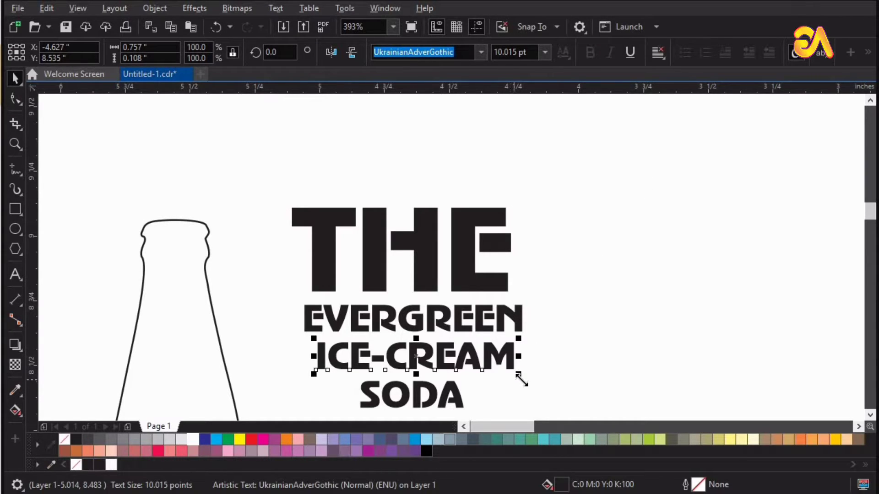
drag(519, 375, 526, 383)
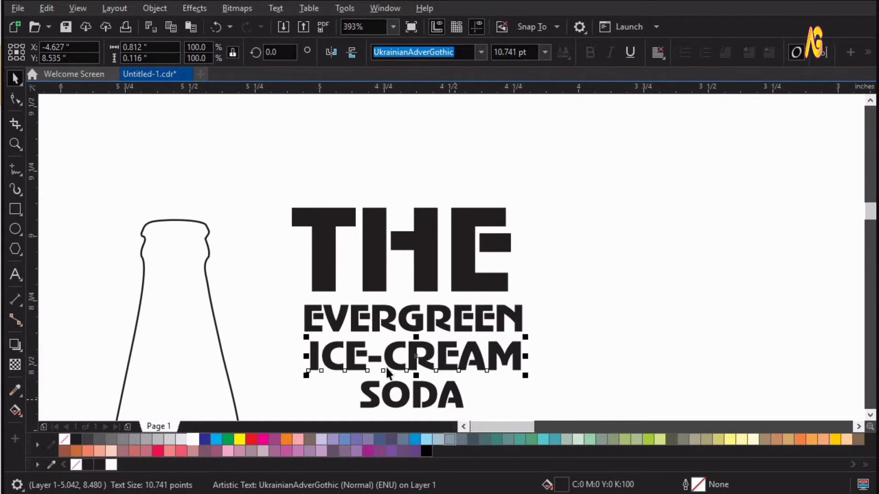
Move SODA slightly down, enlarge it to about 19.5 pt and centre it horizontally under ICE-CREAM.
scroll(453, 398, down, 1)
key(z)
drag(288, 282, 548, 451)
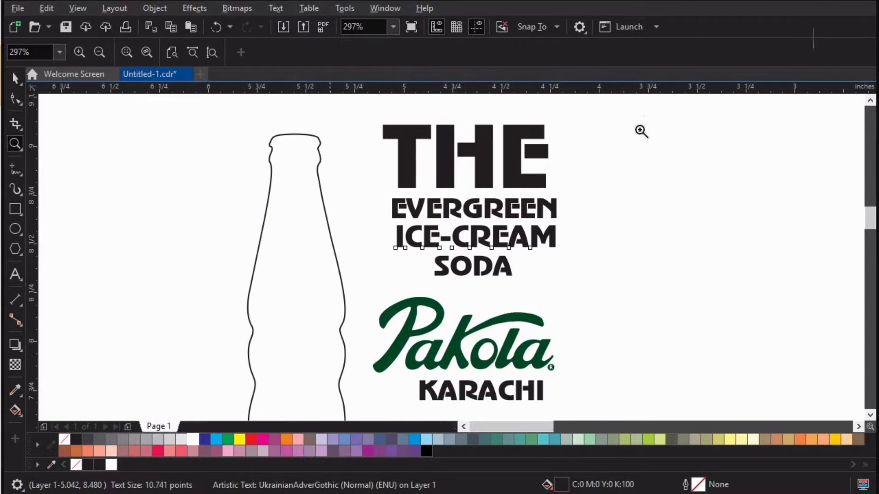
scroll(569, 171, up, 1)
key(space)
click(482, 322)
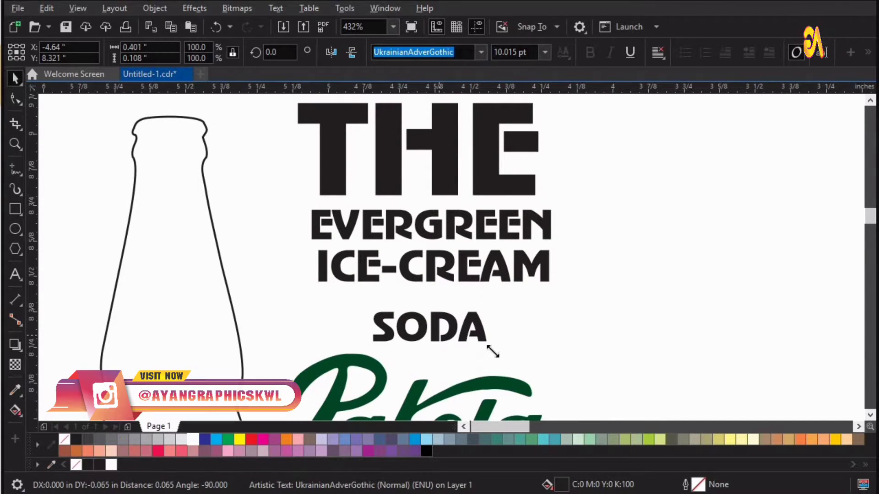
drag(488, 325, 551, 383)
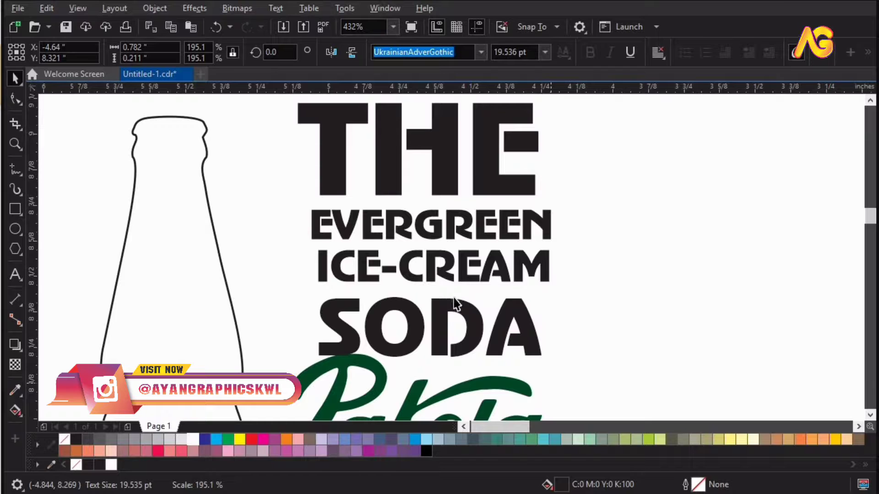
shift+click(460, 276)
key(c)
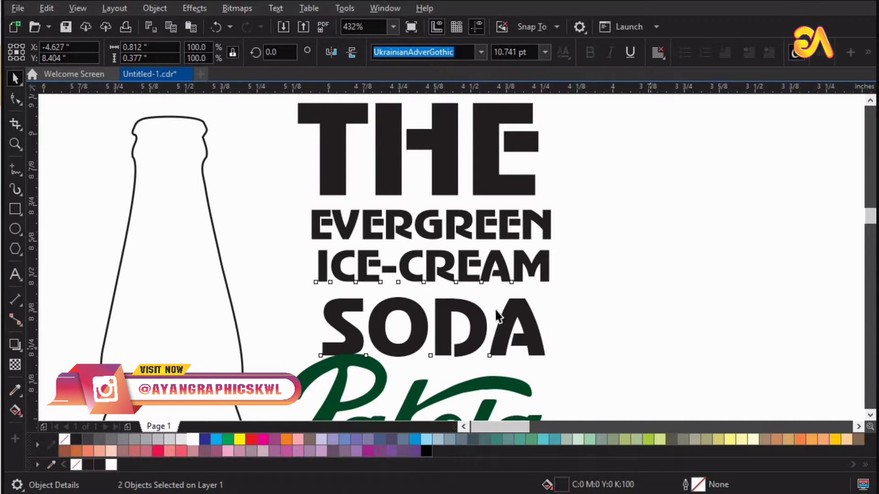
Move KARACHI and the Pakola logo straight down to clear space below the enlarged SODA.
key(Escape)
key(F4)
key(z)
drag(367, 248, 718, 434)
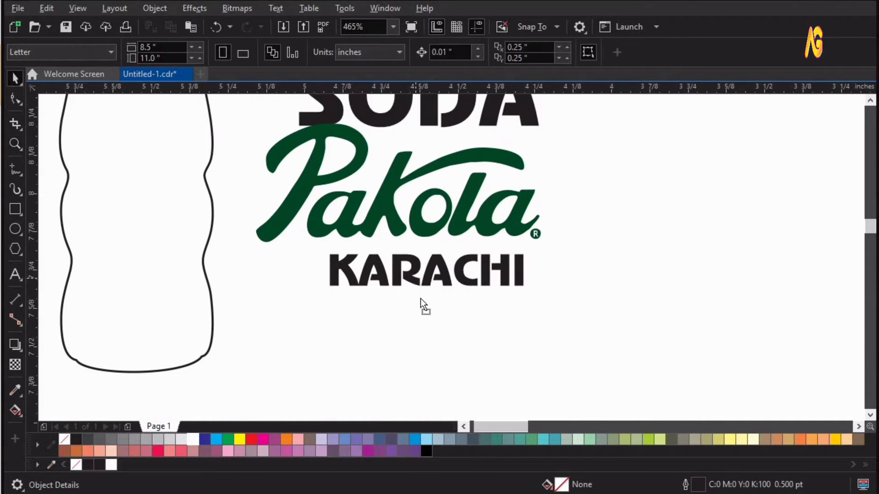
drag(427, 278, 426, 334)
drag(535, 235, 535, 262)
Shrink the Pakola logo to about 0.785 in wide and centre it horizontally under SODA.
drag(545, 148, 523, 157)
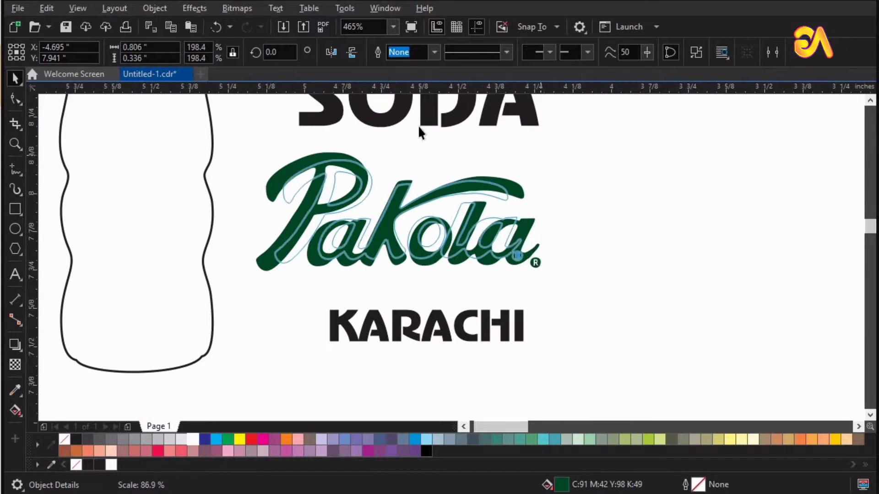
shift+click(389, 121)
key(c)
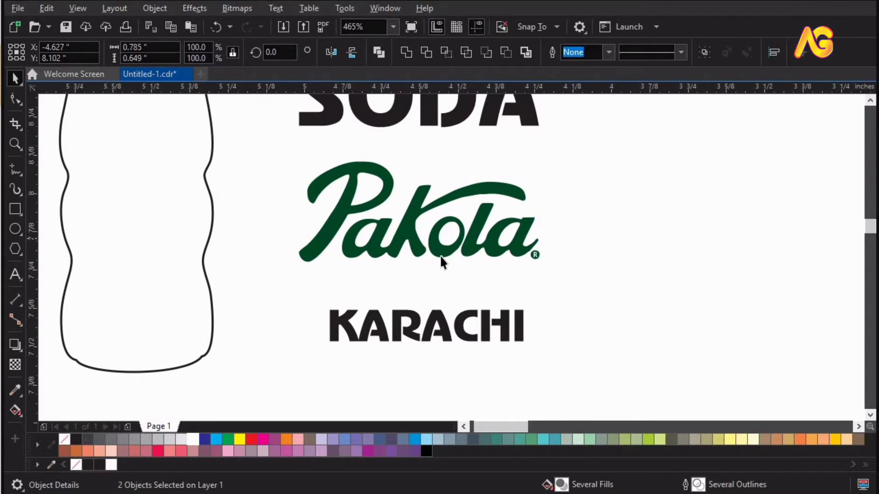
Nudge the Pakola logo up until it sits just below SODA.
click(441, 255)
click(446, 240)
key(Up)
key(Up)
key(Up)
key(Up)
key(Up)
key(Up)
key(Up)
key(Up)
key(Up)
key(Up)
Nudge KARACHI up until it sits just below the Pakola logo.
click(431, 322)
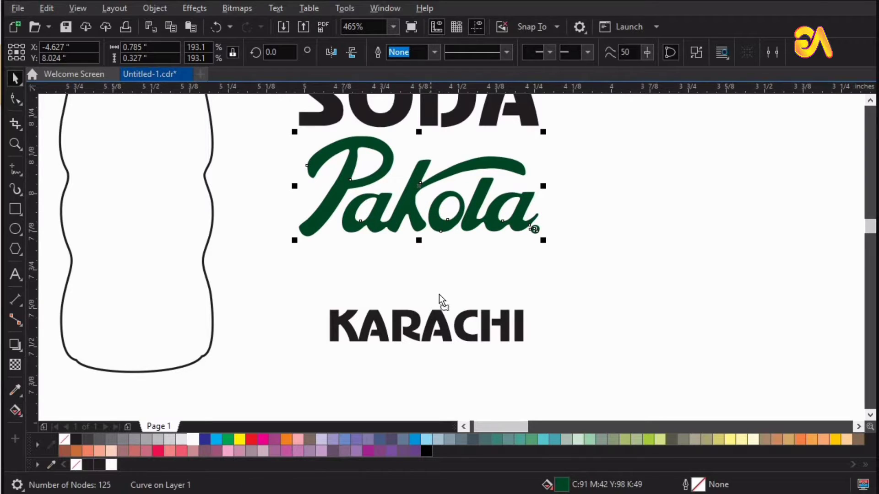
key(Up)
key(Up)
key(Up)
key(Up)
key(Up)
key(Up)
key(Up)
key(Up)
key(Up)
key(Up)
key(Up)
key(Up)
key(Up)
key(Up)
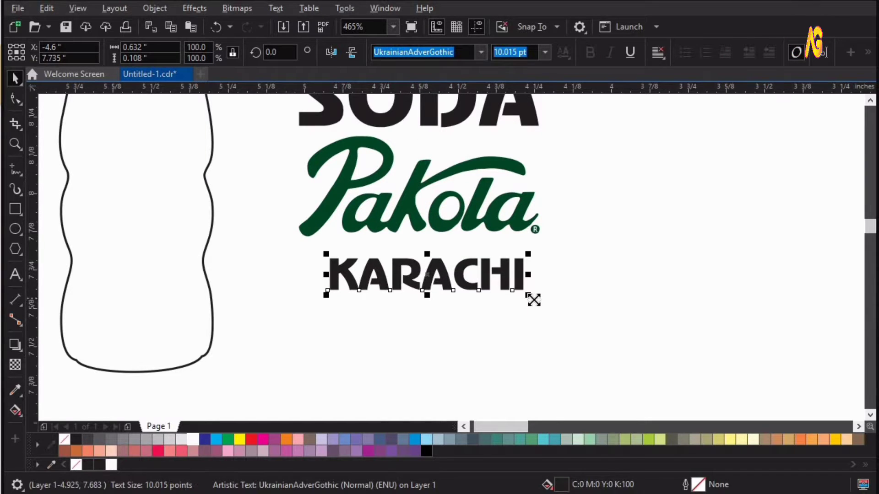
click(611, 300)
key(F4)
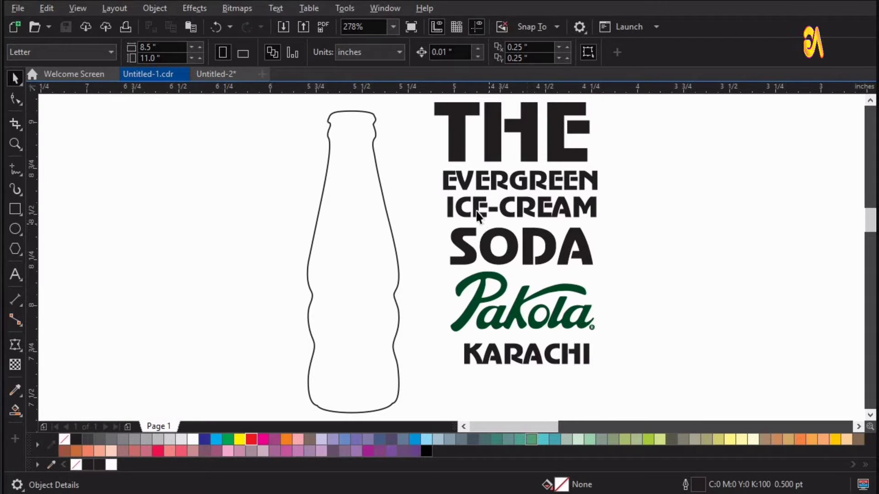
Convert THE, EVERGREEN and ICE-CREAM to curves and weld them into one object.
click(468, 185)
shift+click(468, 182)
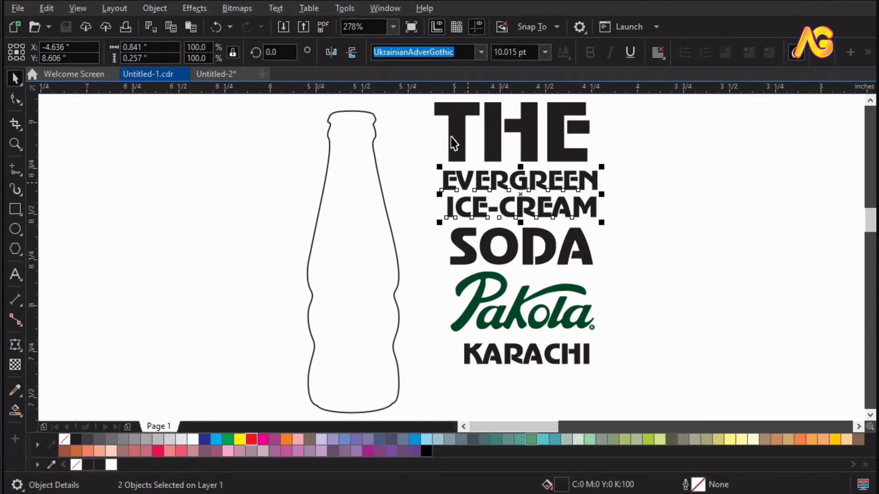
shift+click(453, 136)
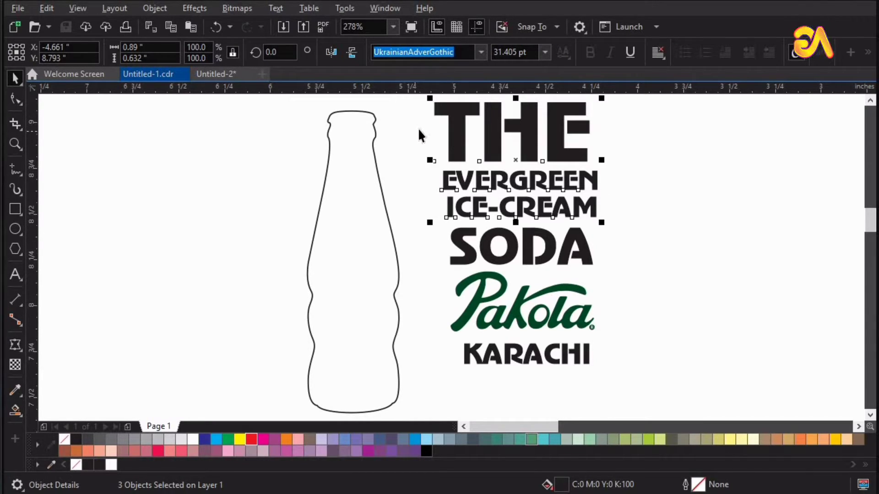
click(159, 7)
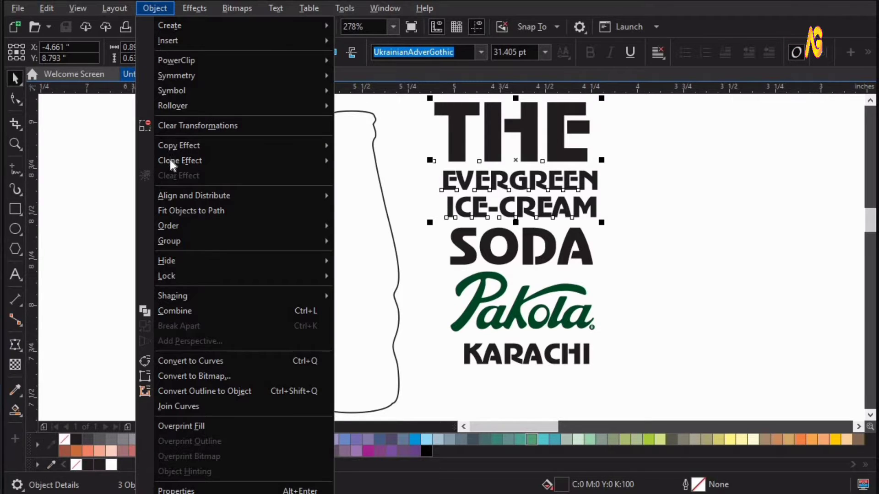
click(186, 361)
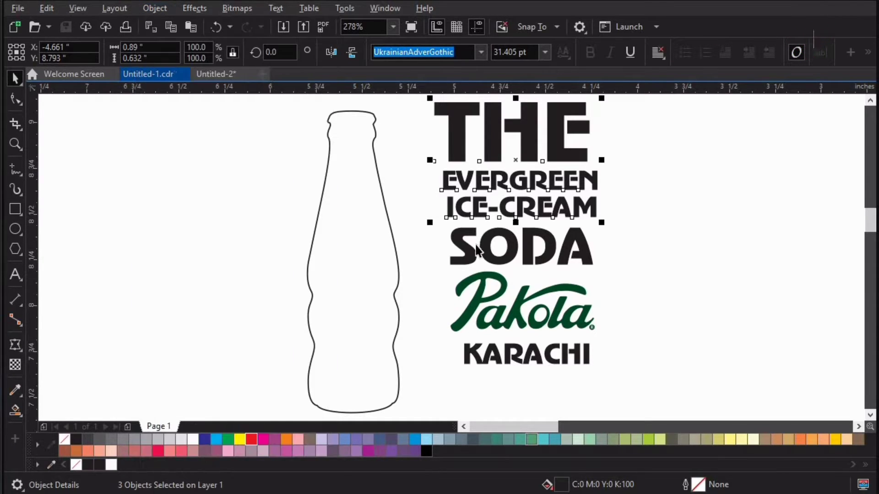
click(406, 53)
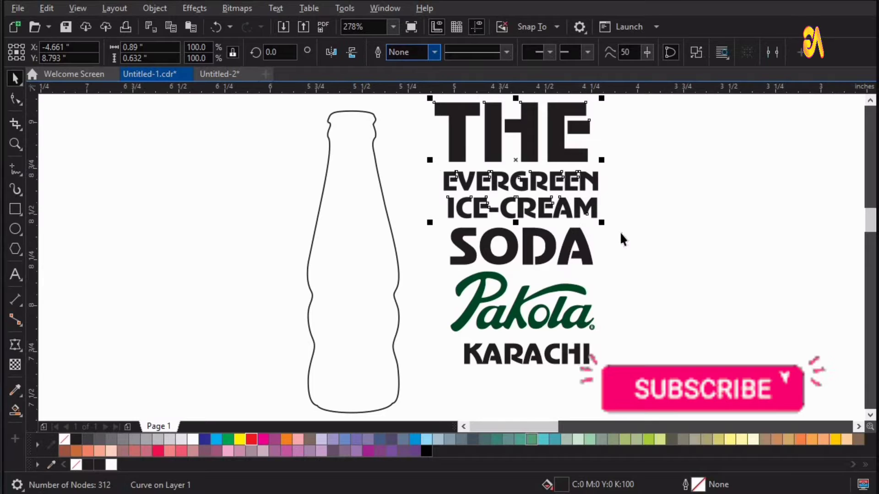
Convert SODA, the Pakola logo and KARACHI to curves and weld them together, and lower both lettering blocks slightly beside the bottle.
drag(459, 355, 408, 389)
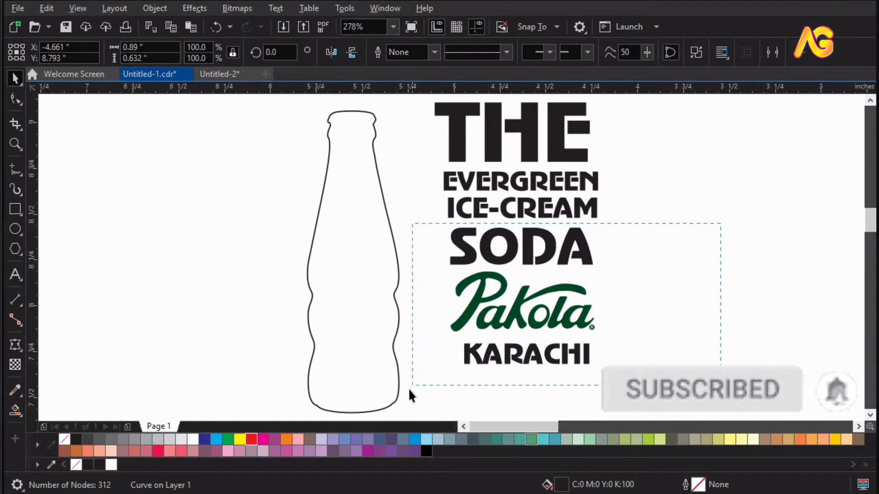
click(158, 10)
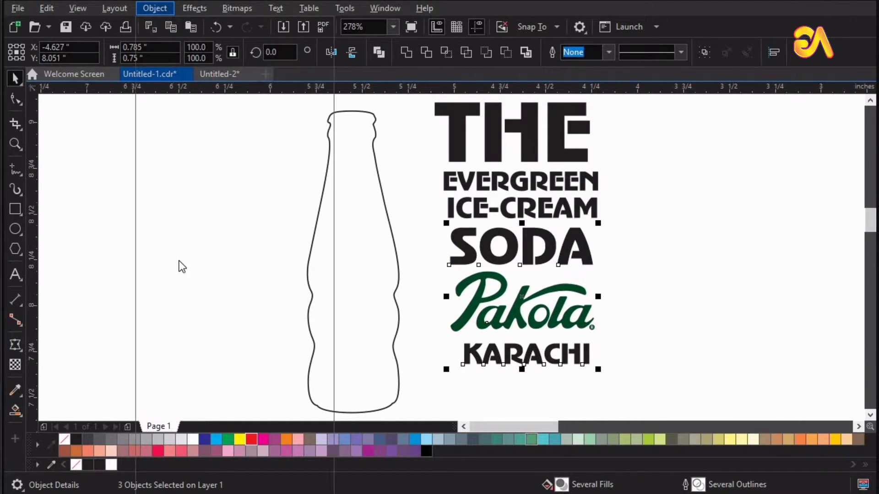
click(199, 361)
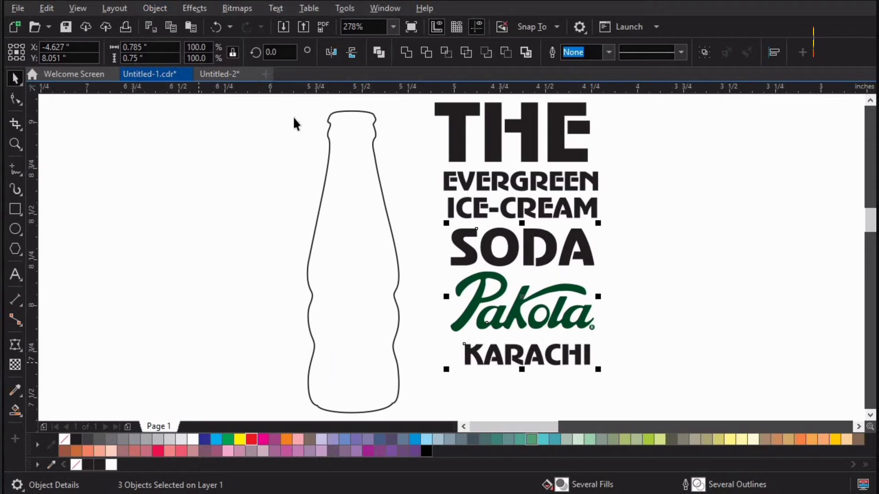
click(408, 50)
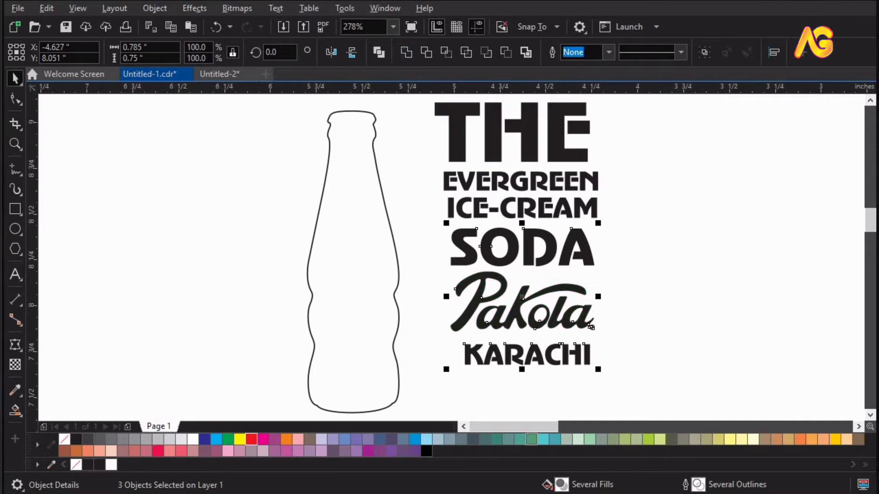
shift+click(507, 213)
drag(507, 212, 507, 234)
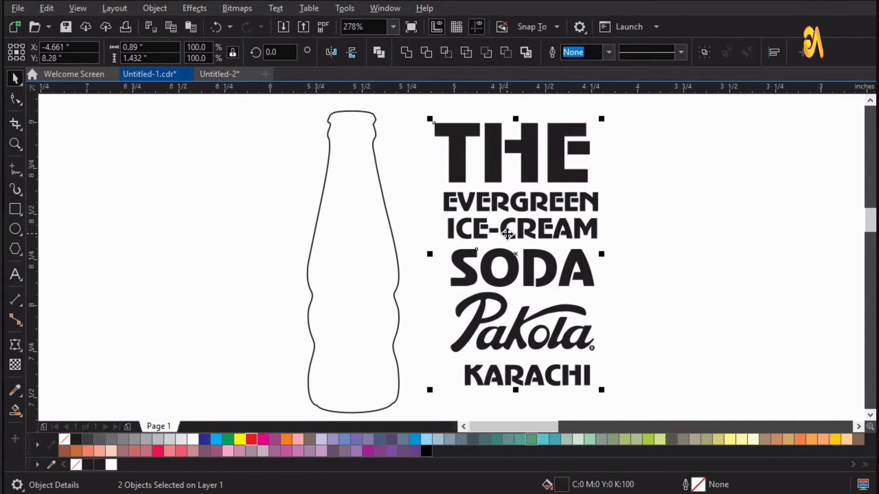
Draw a straight horizontal line about 1.631 in long across the bottle and set its outline width to Hairline.
click(16, 173)
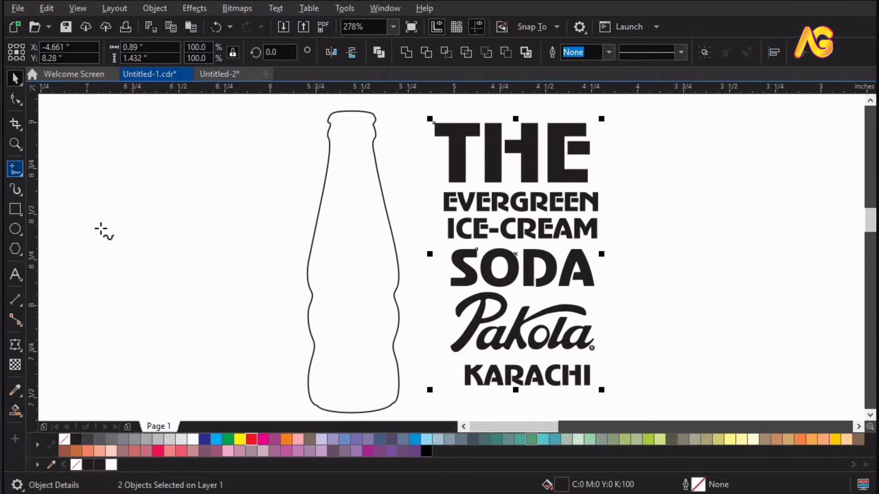
drag(95, 227, 405, 228)
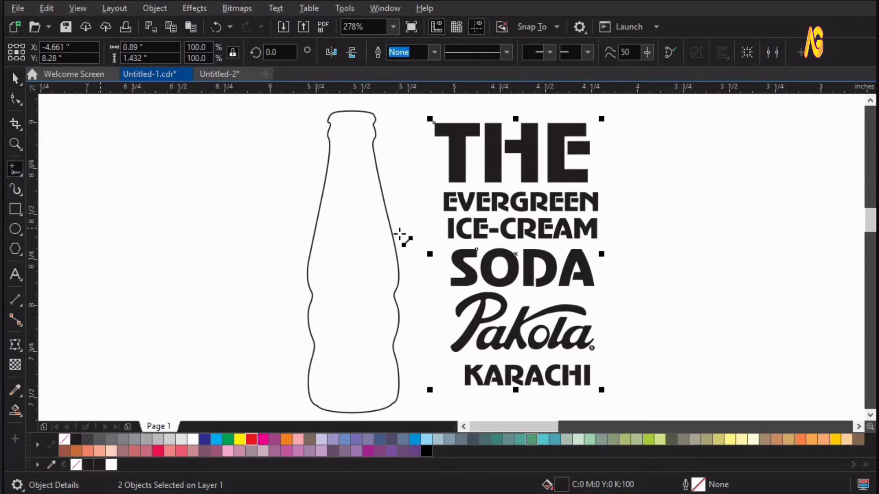
click(434, 52)
click(407, 78)
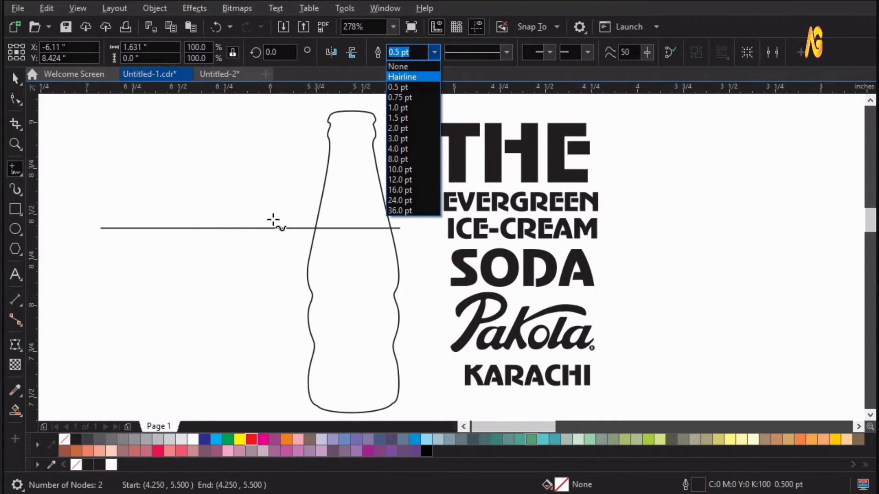
Move the line down to the bottle's widest part above the first waist and centre it horizontally on the bottle.
key(space)
drag(251, 228, 356, 271)
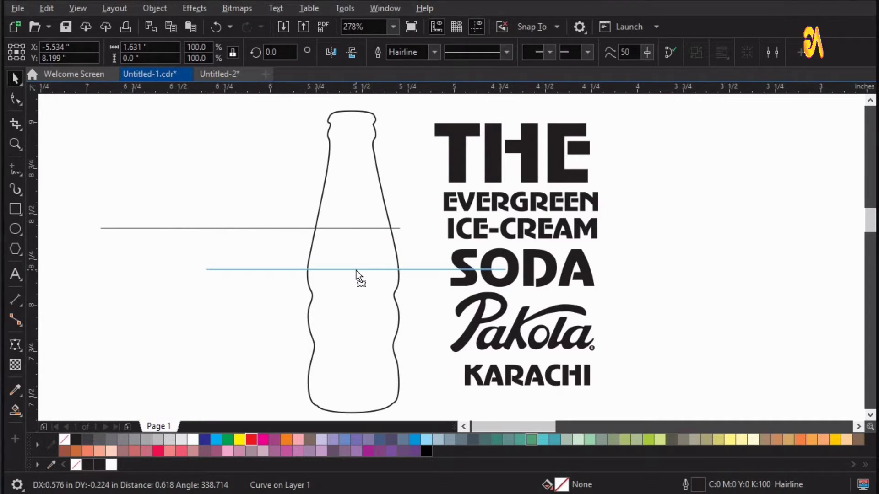
shift+click(343, 238)
key(c)
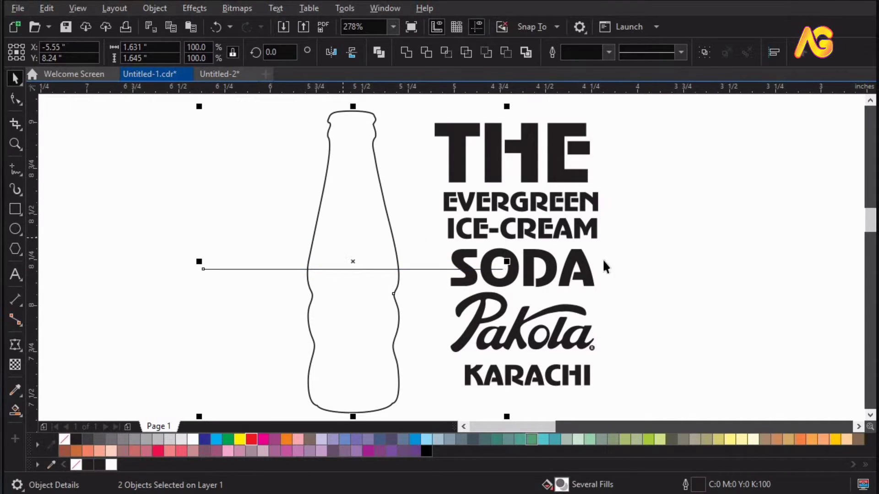
Use Smart Fill to create separate dark grey bottle shapes above and below the dividing line.
click(402, 256)
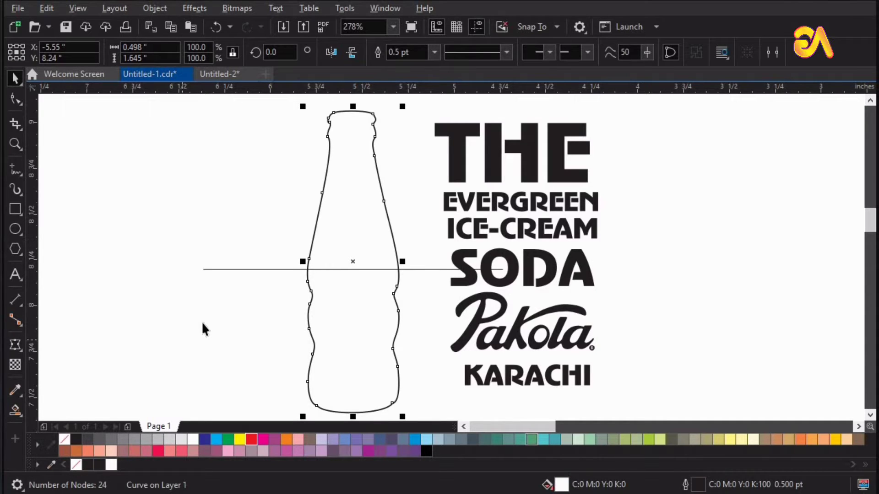
click(23, 415)
click(61, 425)
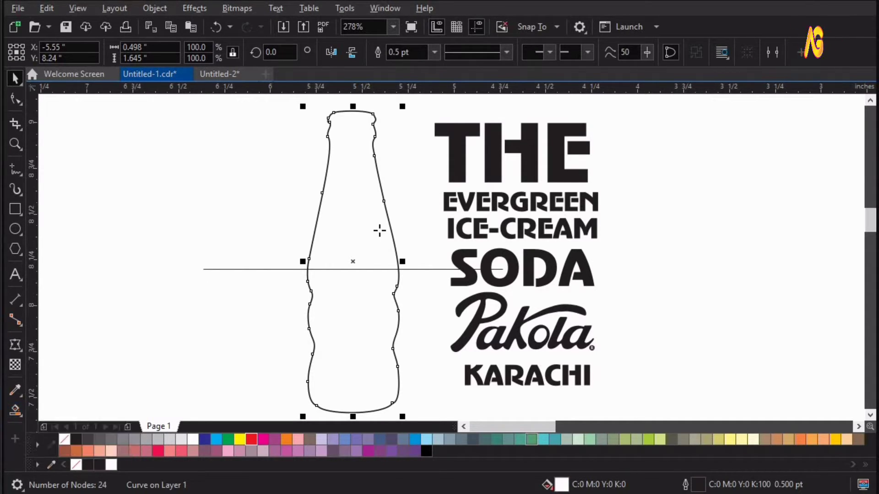
click(348, 310)
key(space)
Bring both welded lettering blocks forward one level in the stacking order.
click(530, 256)
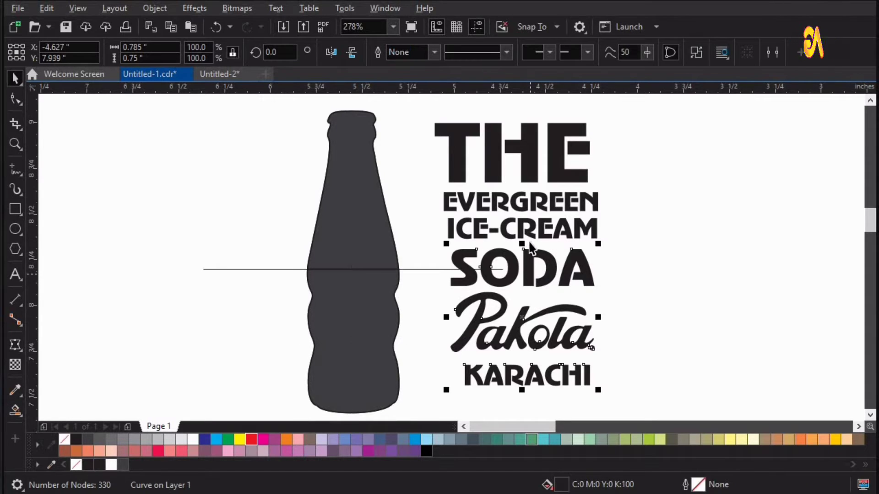
shift+click(527, 233)
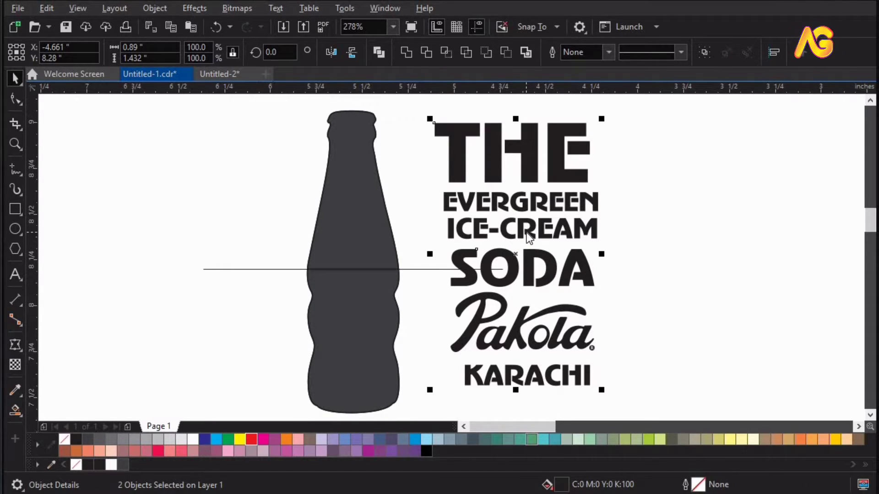
right_click(526, 234)
mouse_move(578, 291)
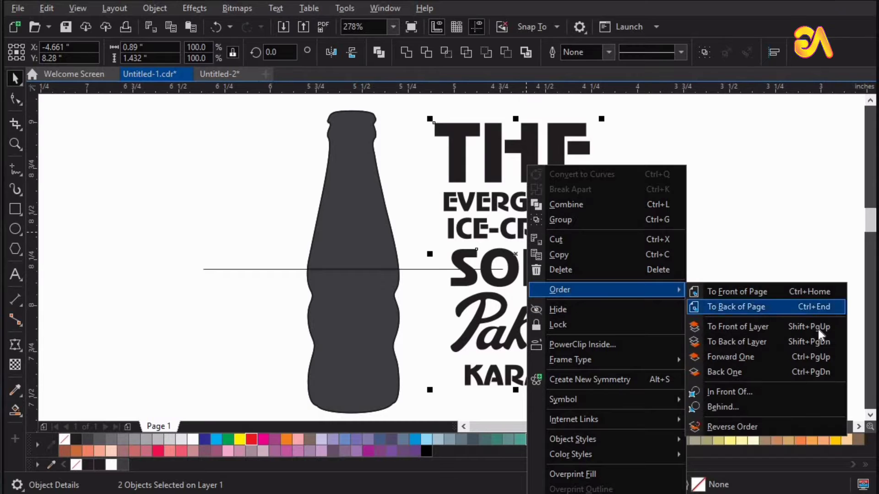
click(822, 357)
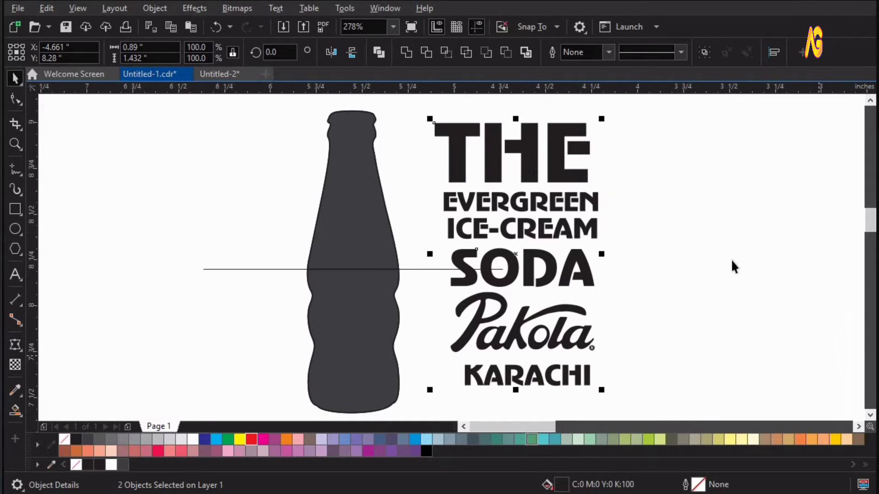
click(732, 259)
Fill the upper and lower lettering blocks with red.
click(586, 234)
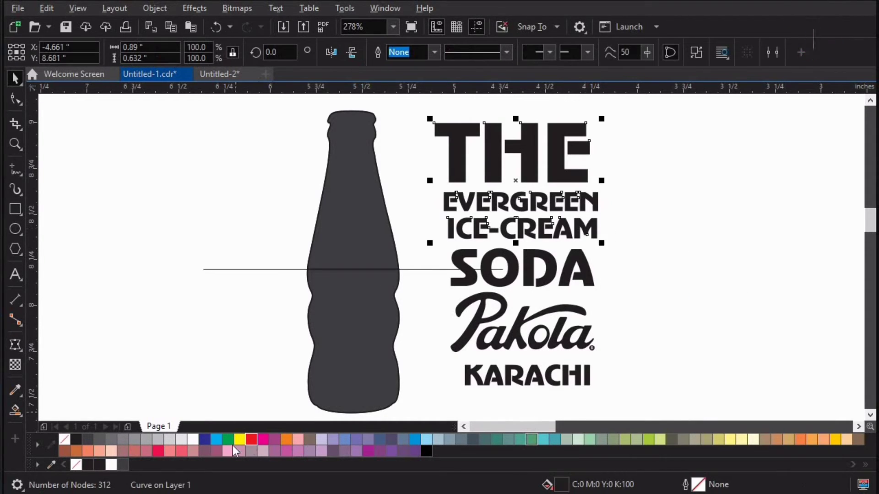
click(251, 439)
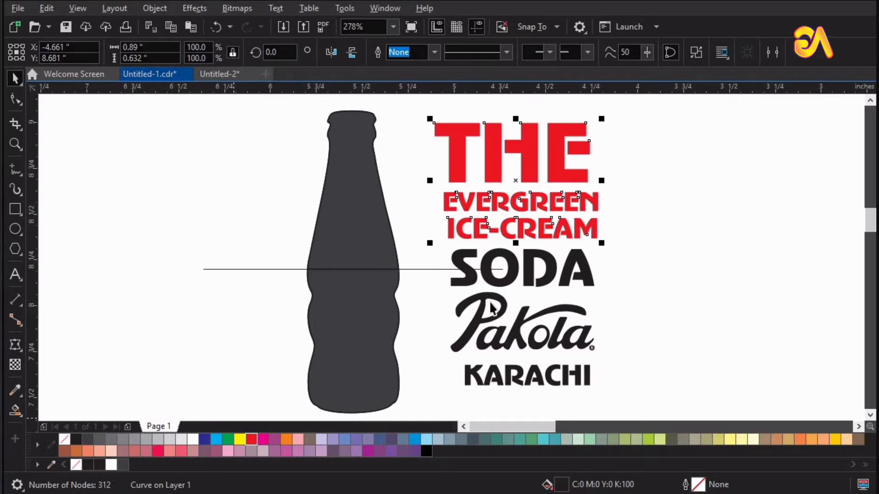
click(528, 283)
click(254, 438)
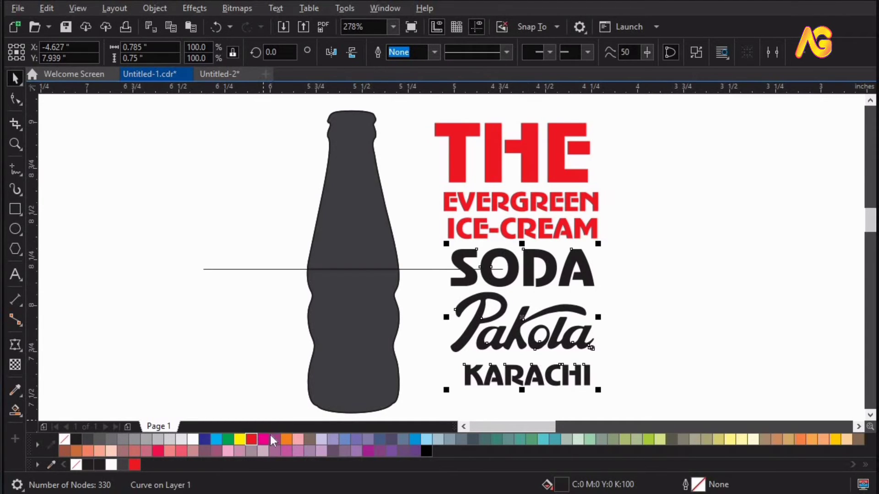
click(606, 295)
Apply an Envelope to the THE EVERGREEN ICE-CREAM block, taking its shape from the upper bottle section.
click(526, 178)
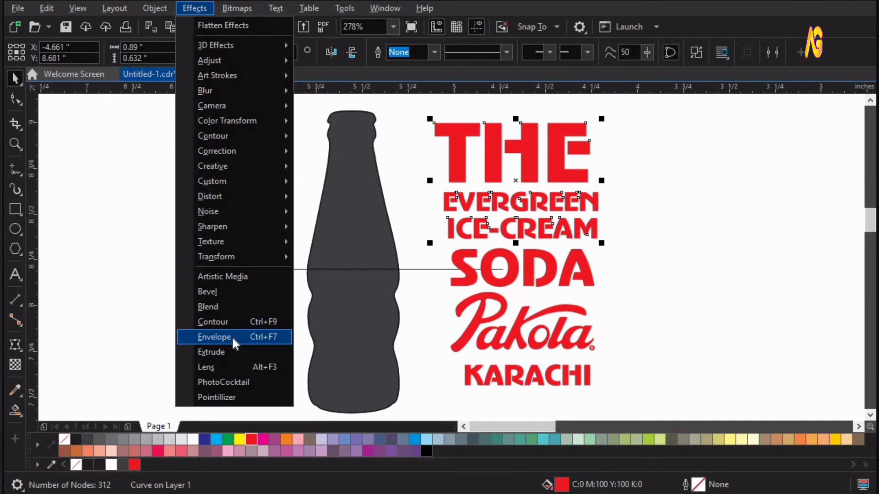
key(Return)
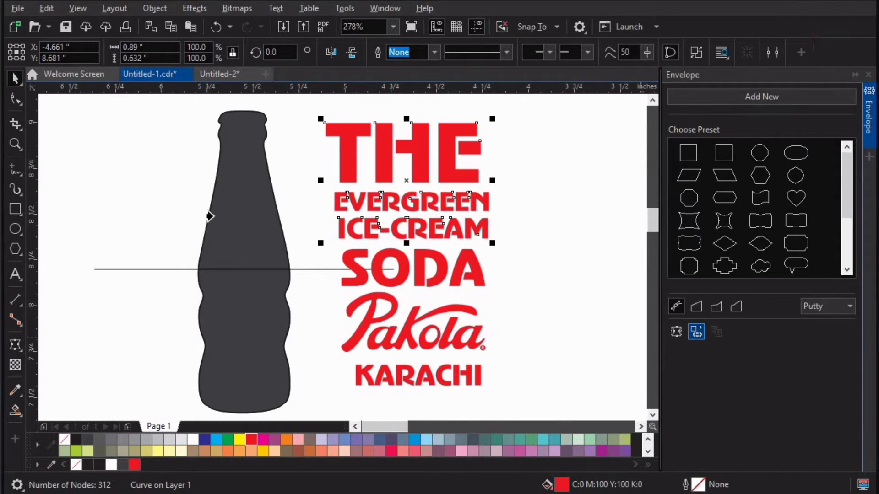
click(235, 204)
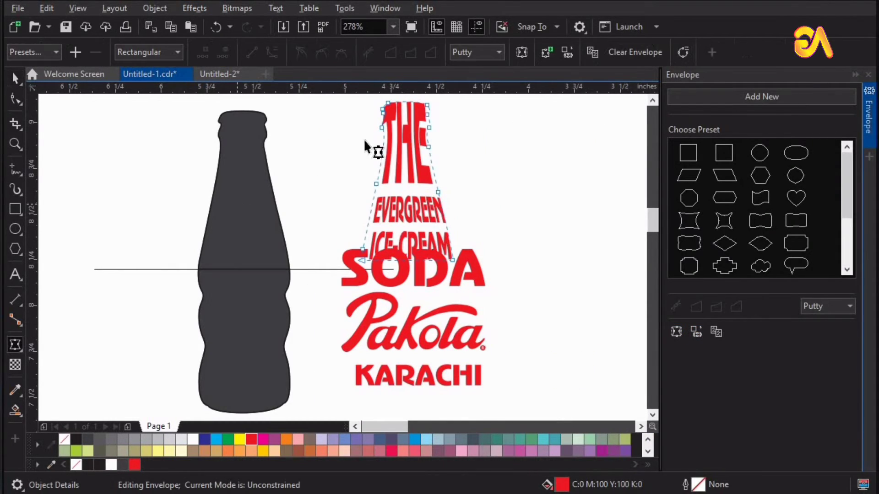
Apply an Envelope to the SODA, Pakola and KARACHI block, taking its shape from the lower bottle section.
click(421, 282)
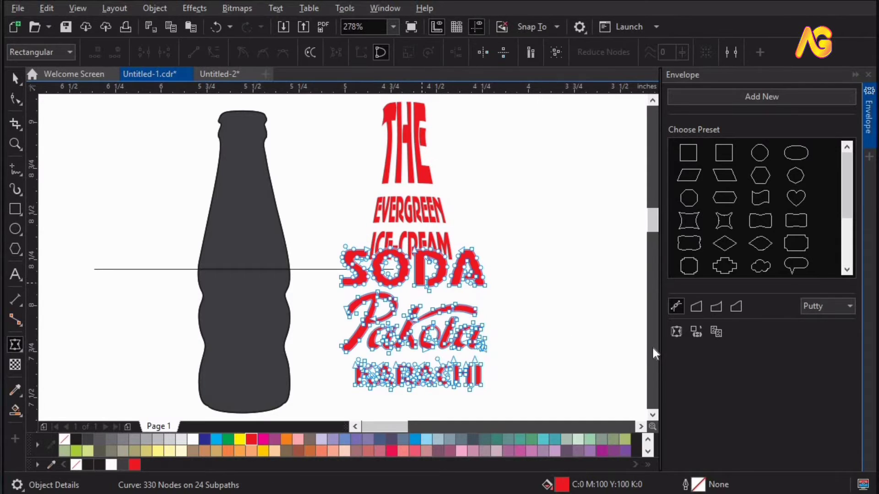
click(696, 333)
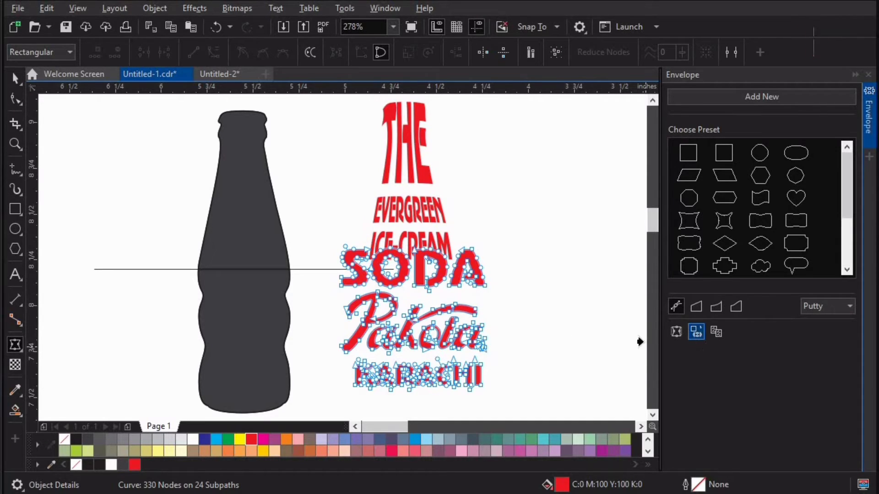
click(260, 317)
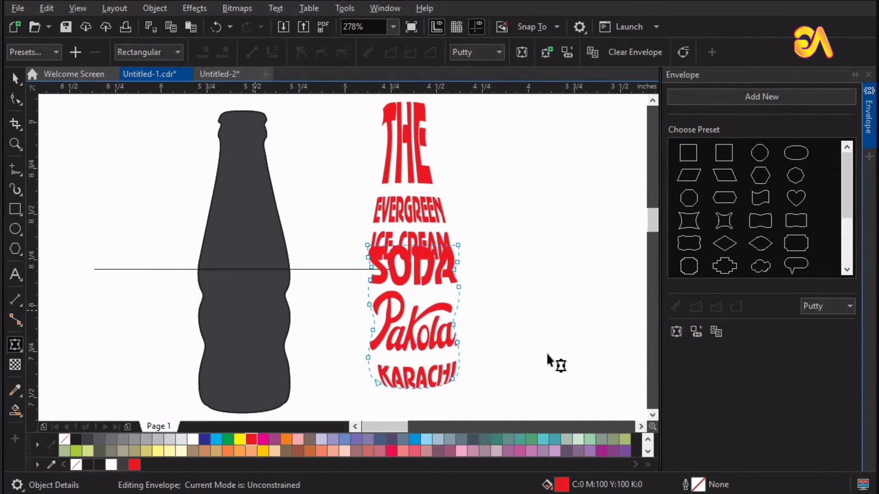
click(869, 76)
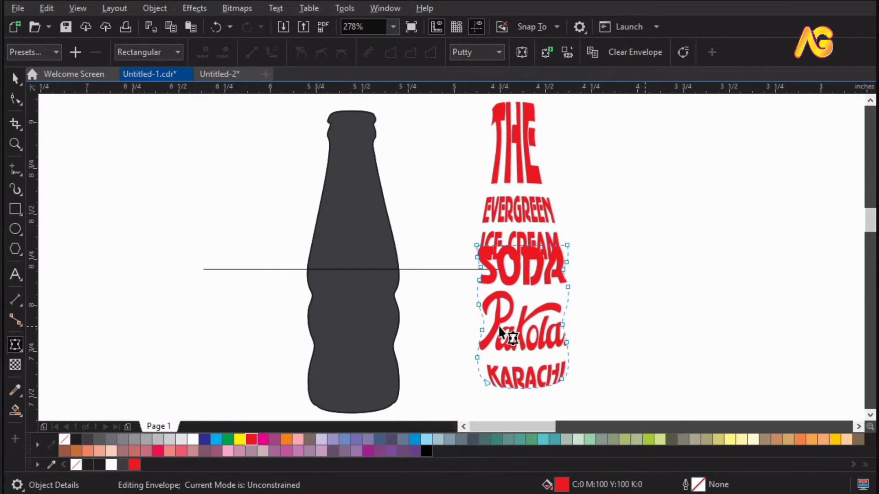
Delete the horizontal dividing line across the bottle.
key(space)
click(435, 270)
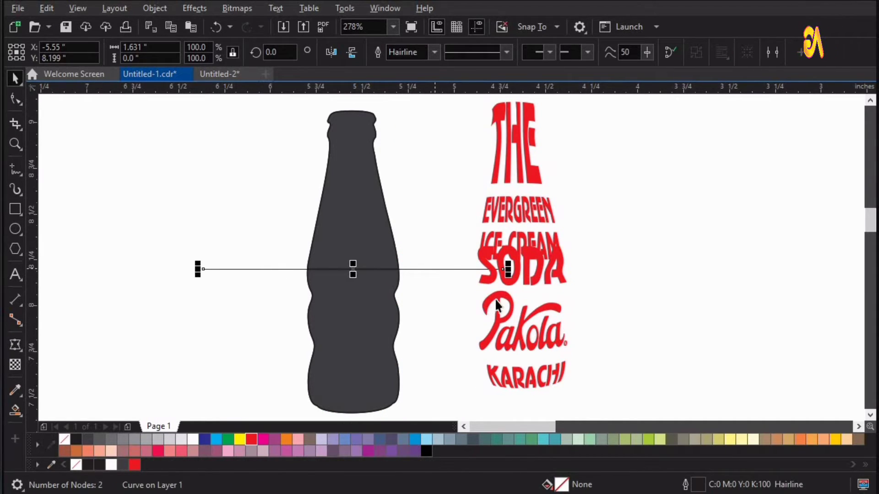
key(Delete)
Align the SODA, Pakola and KARACHI block to the left edge of the lower bottle section.
click(495, 275)
shift+click(373, 334)
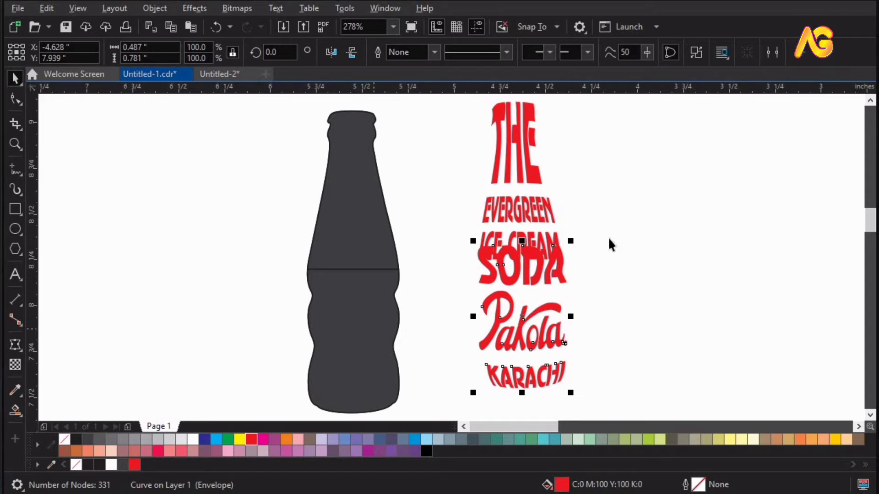
click(775, 52)
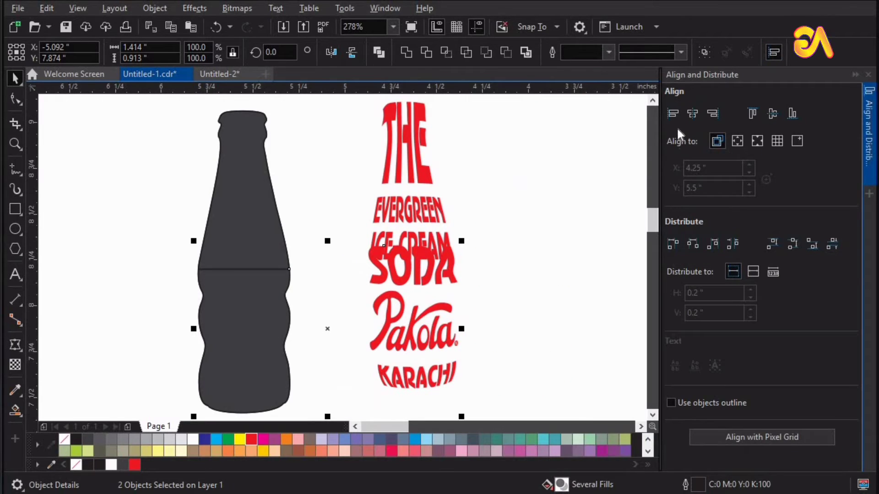
click(673, 112)
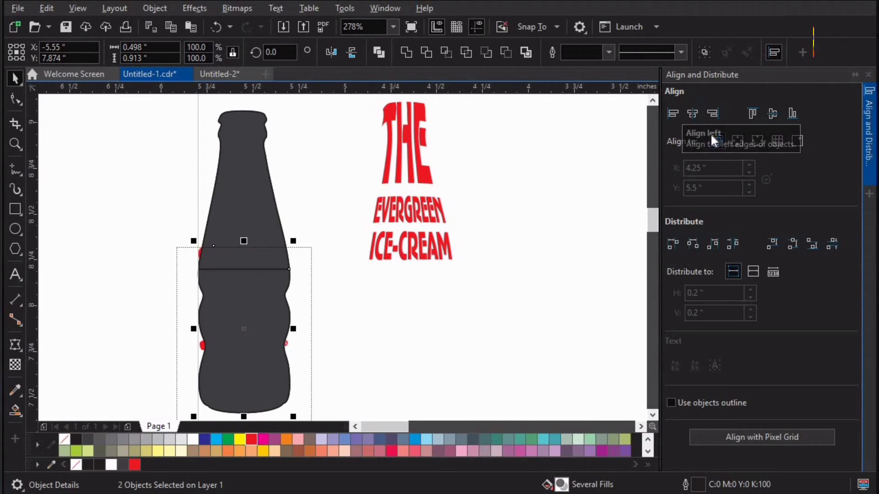
Center the SODA, Pakola and KARACHI block horizontally and vertically on the lower bottle section.
click(692, 113)
click(773, 116)
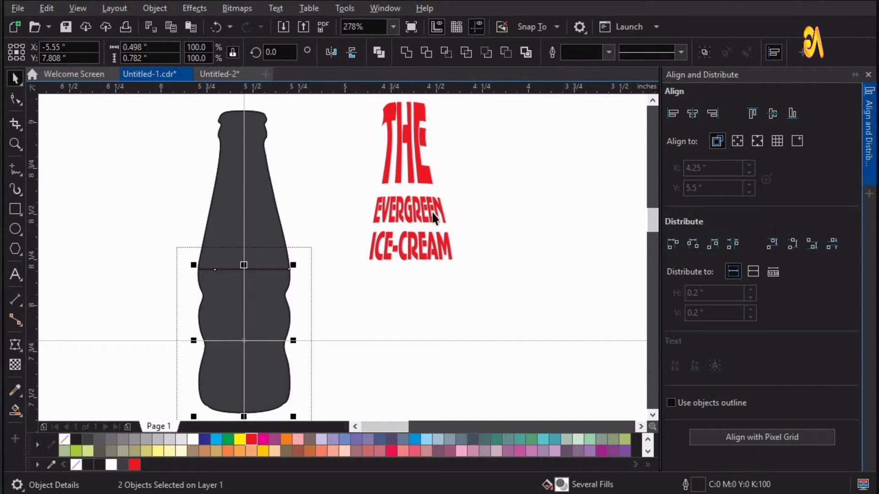
Center the THE EVERGREEN ICE-CREAM block horizontally and vertically on the upper bottle section.
click(398, 172)
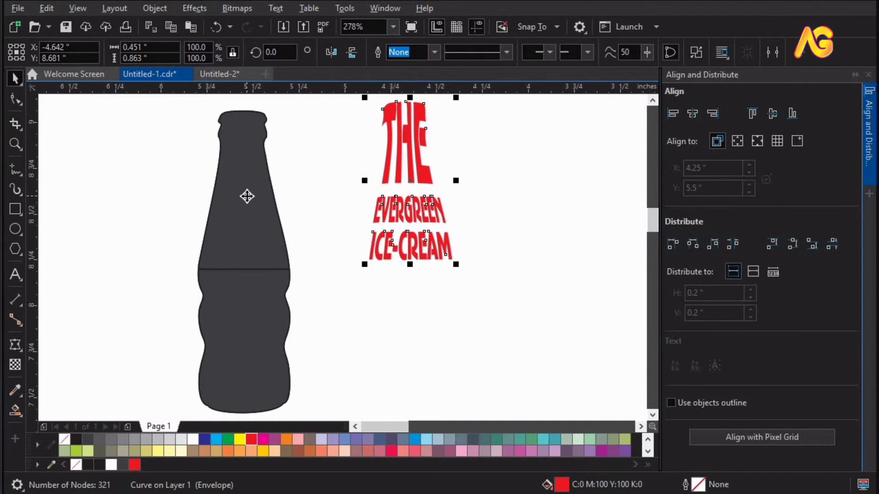
shift+click(245, 197)
click(694, 117)
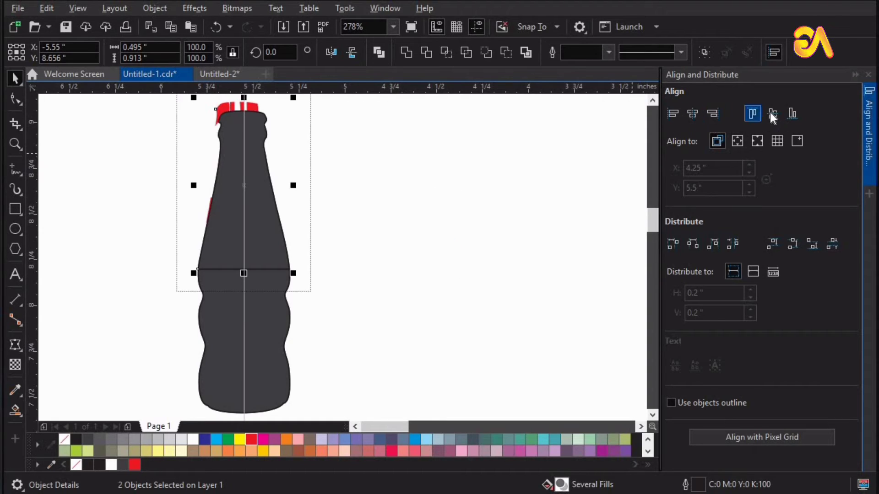
click(770, 111)
click(672, 114)
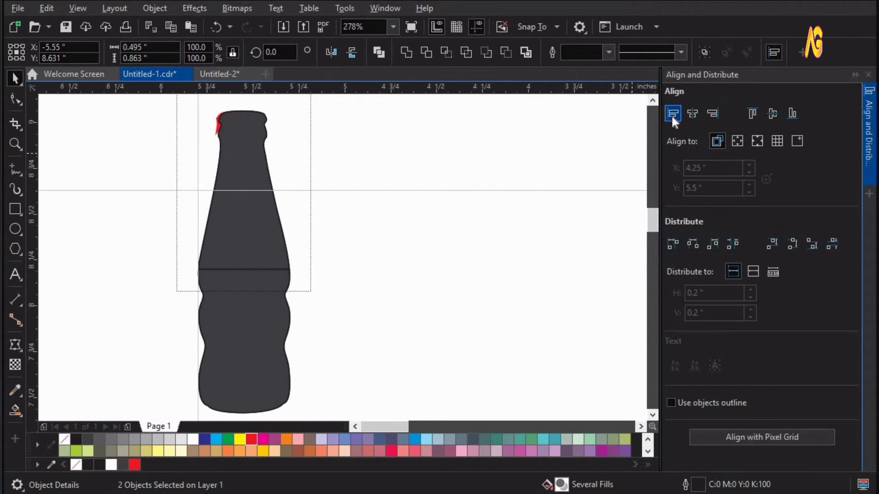
click(770, 112)
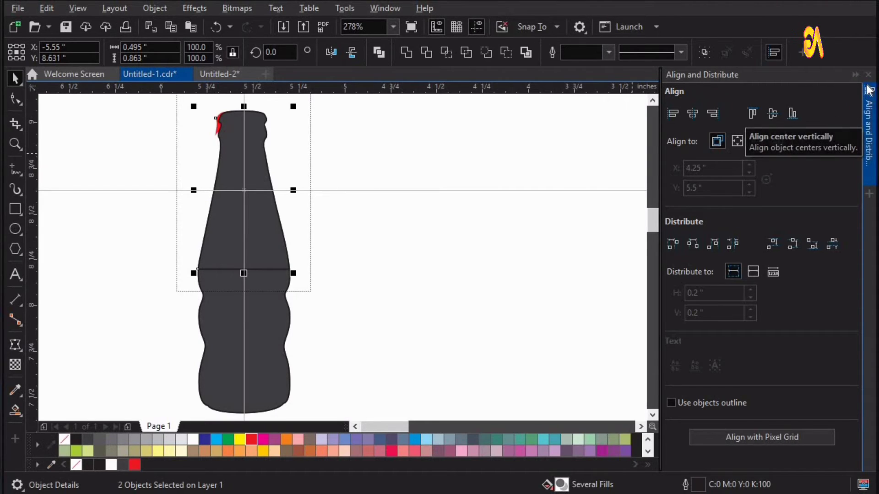
click(753, 115)
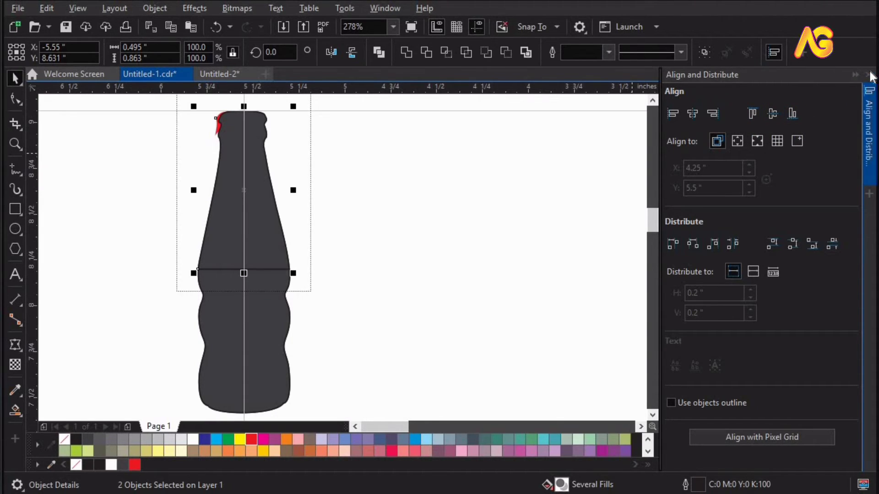
click(868, 74)
click(629, 211)
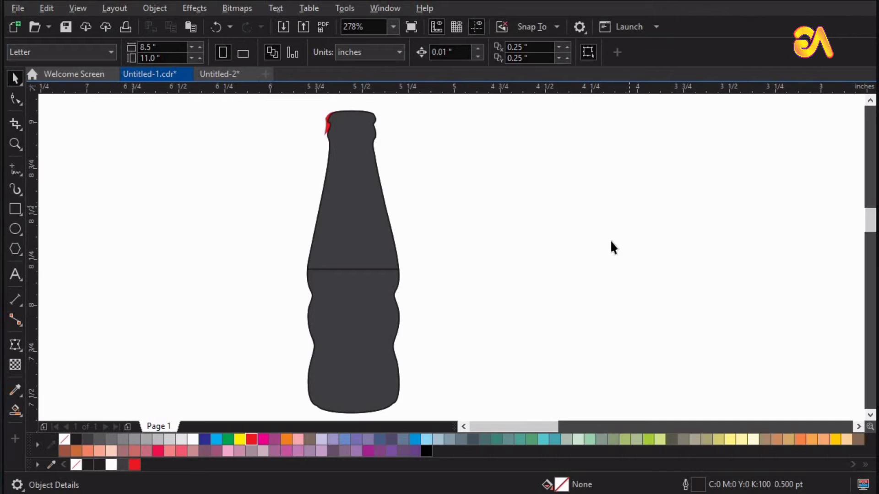
Delete the dark upper and lower bottle sections covering the lettering, keeping the full bottle outline.
key(F4)
click(483, 239)
key(Delete)
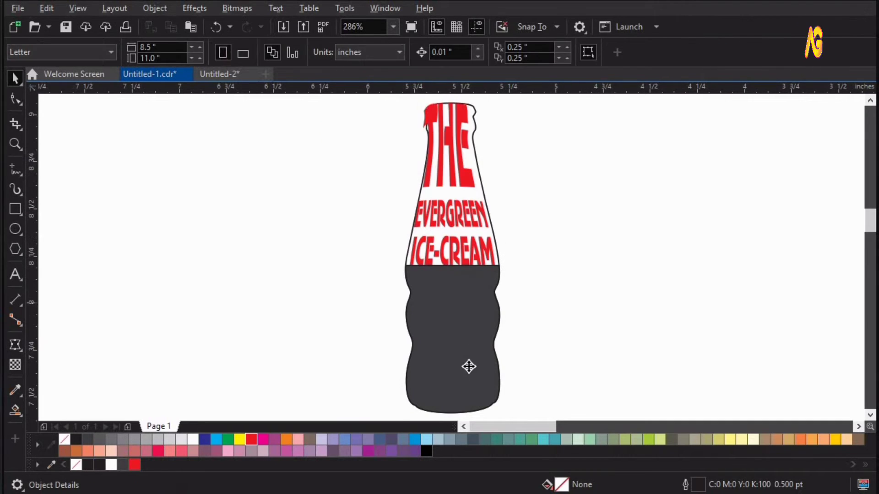
click(471, 357)
key(Delete)
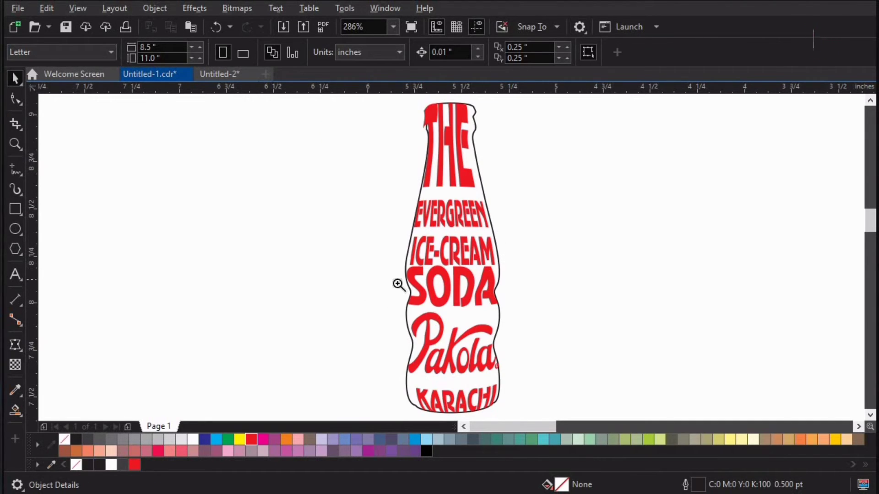
Shift the THE EVERGREEN ICE-CREAM block slightly to the right within the bottle's neck outline.
drag(363, 293, 584, 92)
drag(304, 117, 525, 233)
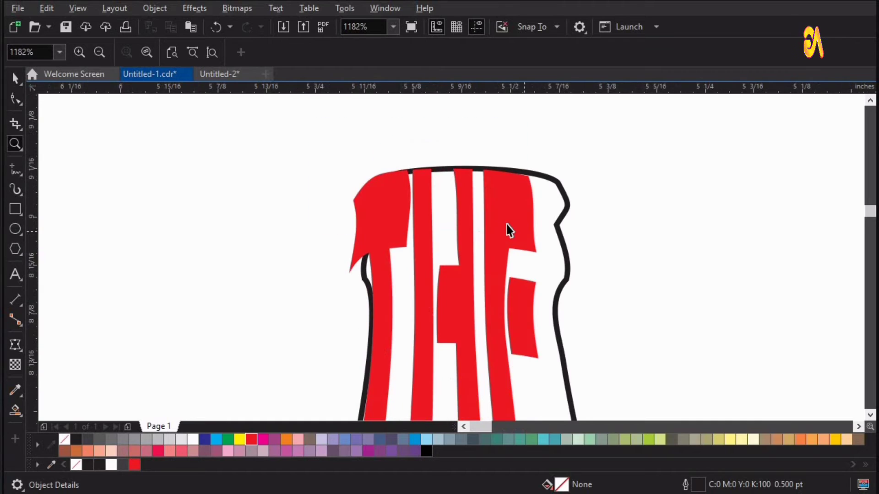
key(space)
double_click(506, 224)
key(space)
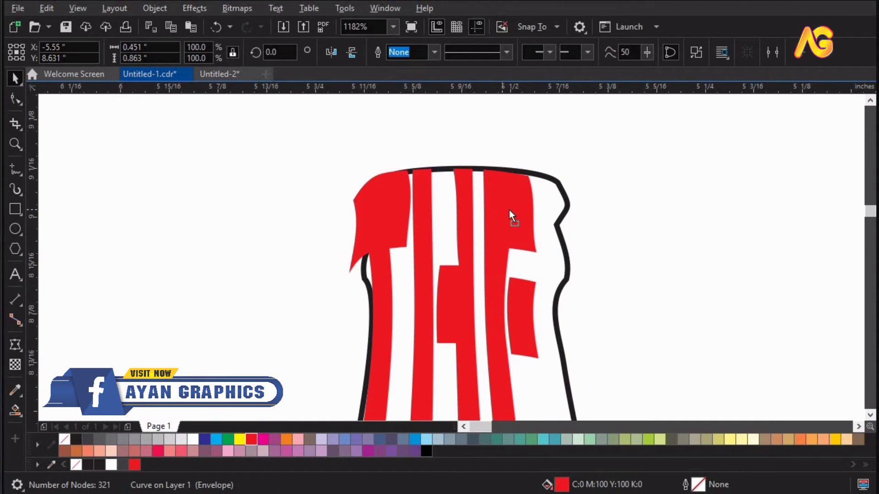
drag(509, 210, 516, 211)
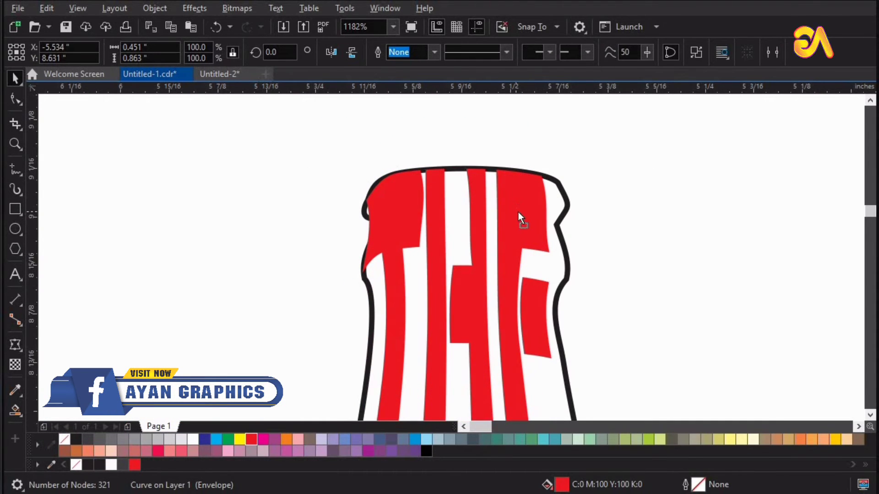
drag(515, 212, 518, 212)
Align the THE EVERGREEN ICE-CREAM block and the SODA, Pakola and KARACHI block on a common vertical center line.
key(z)
key(F4)
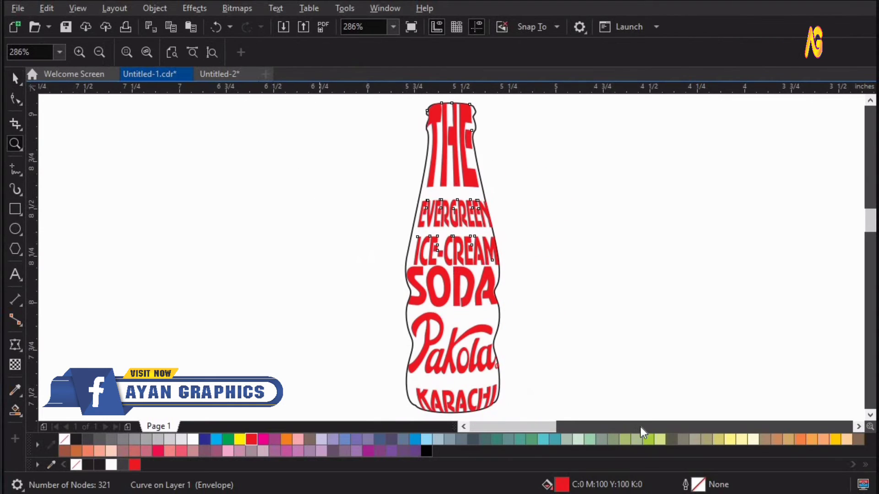
drag(320, 202, 640, 433)
key(space)
shift+click(423, 223)
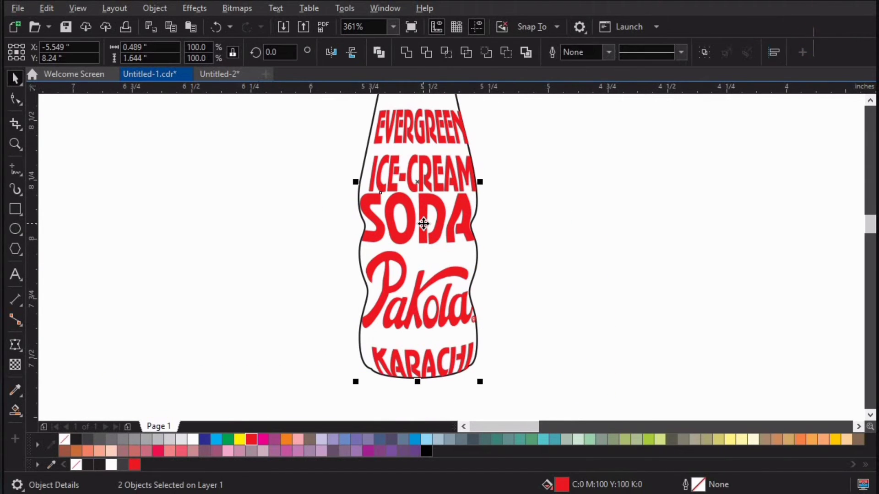
key(c)
click(568, 238)
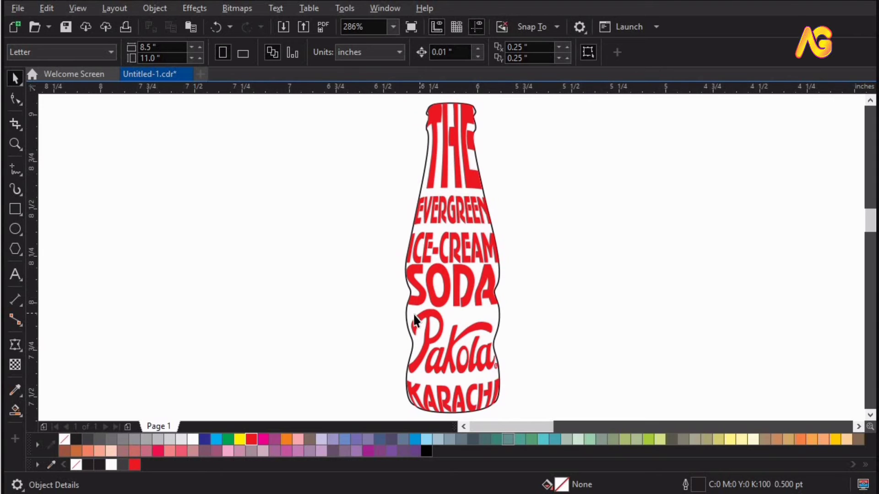
Delete the bottle outline around the lettering.
drag(414, 319, 247, 319)
key(Delete)
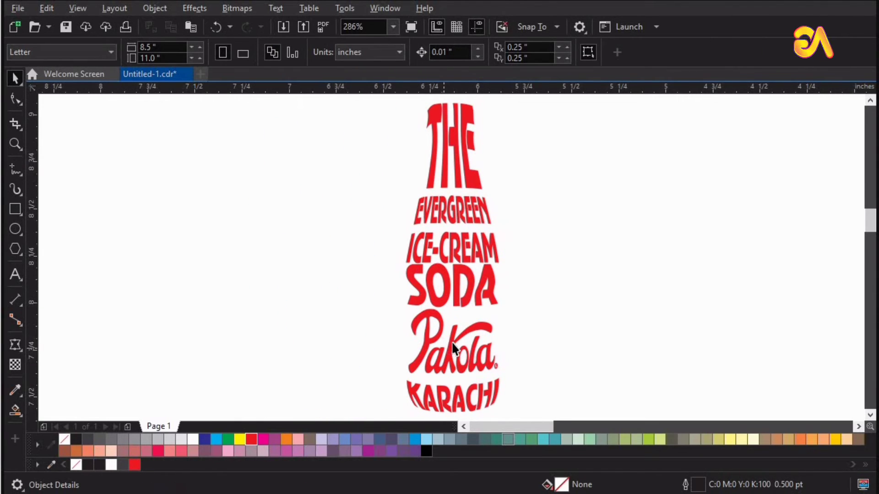
Break the lower text block apart and combine the pieces of Pakola, SODA and KARACHI into one curve per word.
click(452, 343)
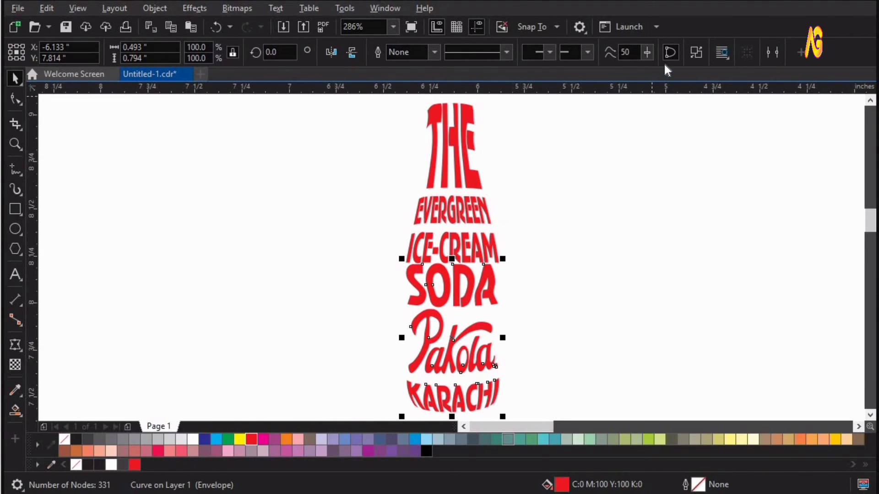
click(691, 54)
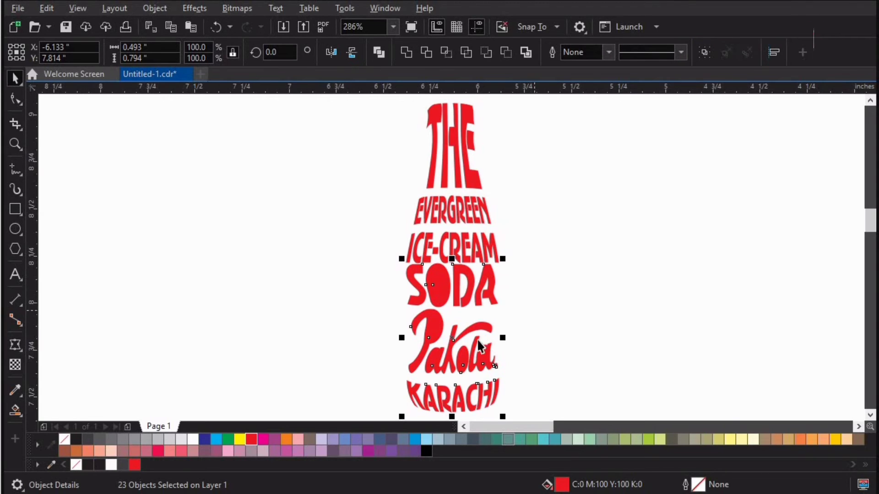
drag(551, 304, 340, 380)
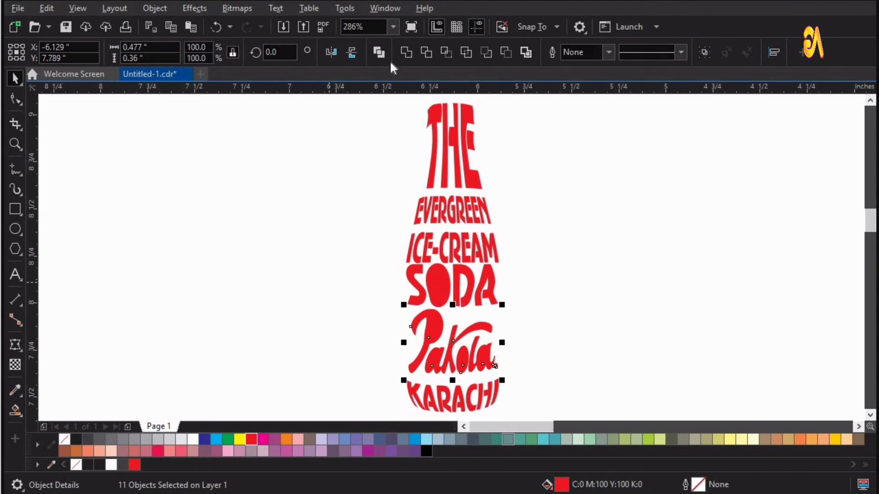
key(ctrl+l)
drag(581, 247, 353, 328)
click(378, 55)
drag(600, 367, 342, 430)
click(378, 54)
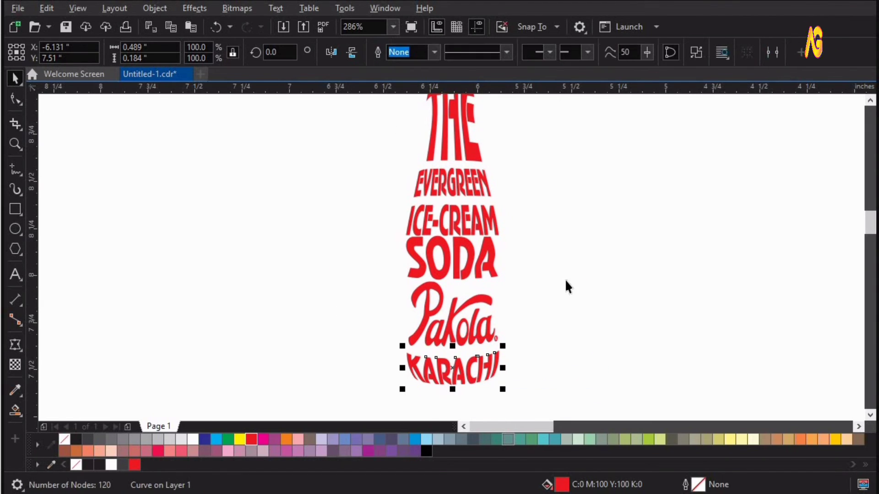
Try a dark green fill on the word SODA, and undo it.
click(452, 263)
click(411, 273)
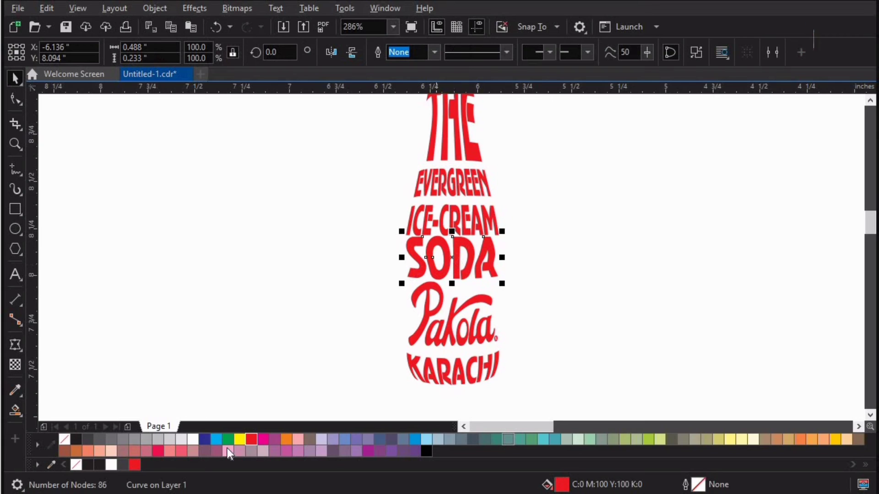
drag(230, 441, 305, 479)
click(625, 268)
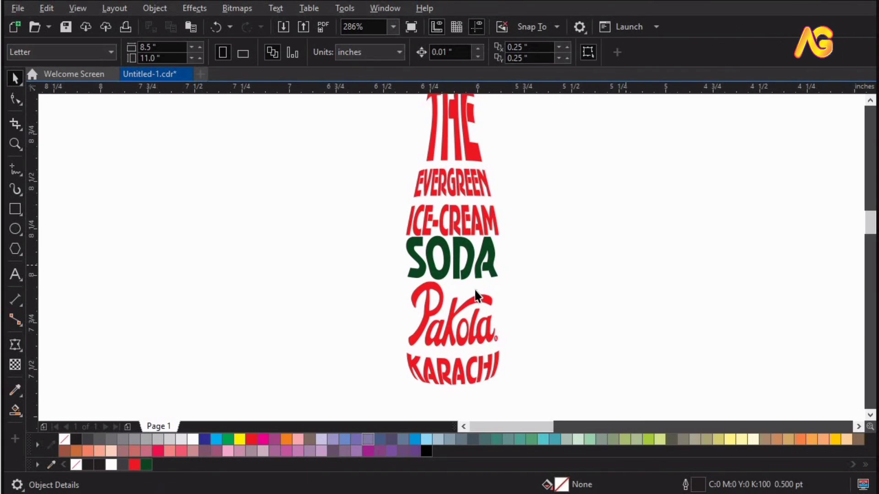
key(ctrl+z)
Fill the Pakola logo with the dark green from the document's colors.
click(435, 312)
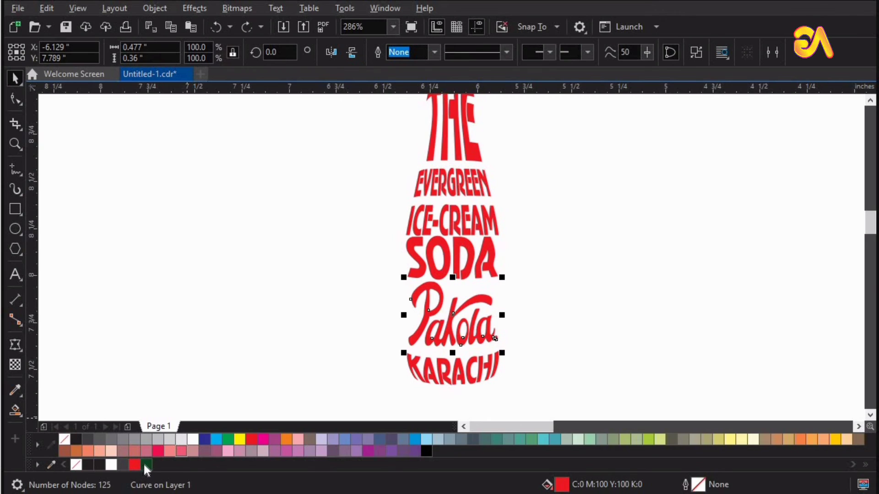
click(146, 465)
click(589, 261)
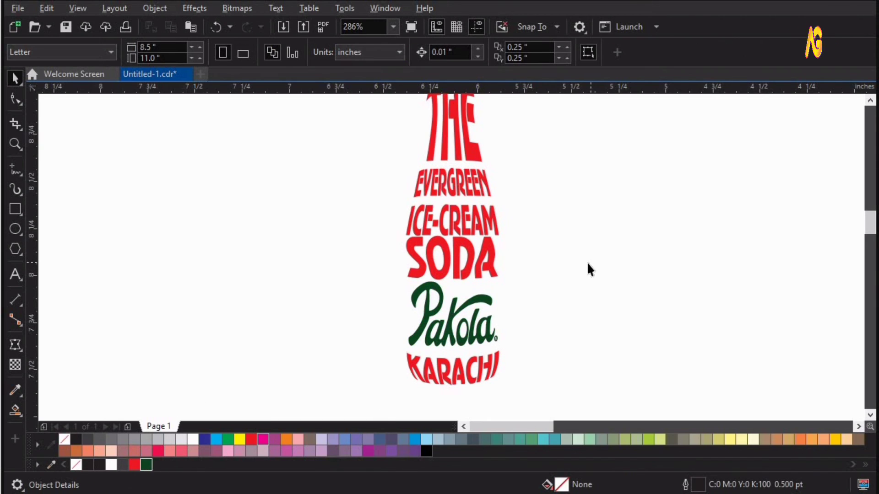
scroll(586, 262, up, 1)
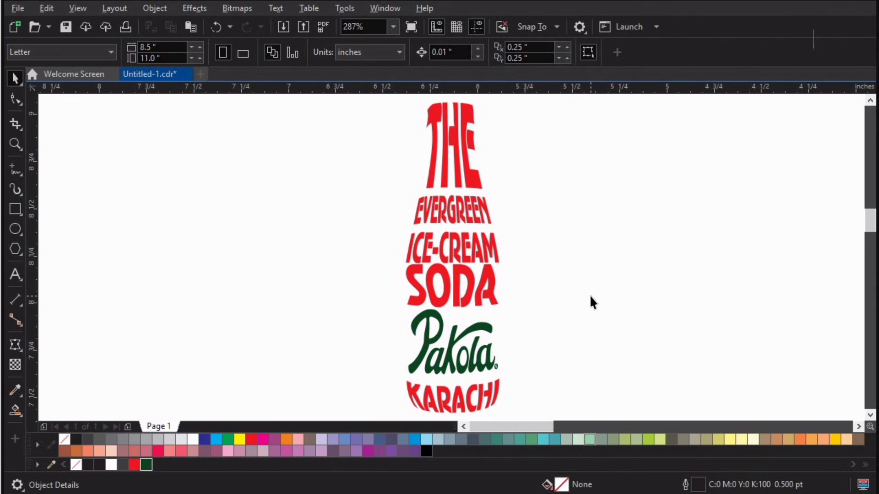